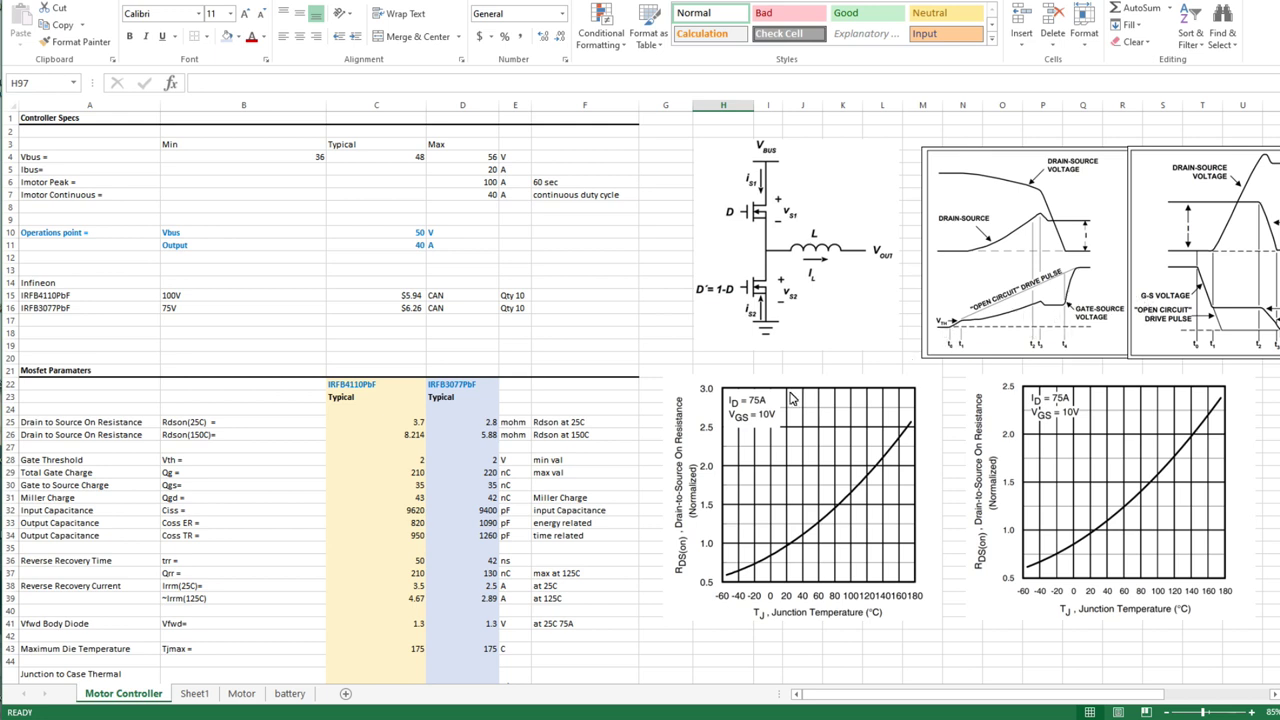
# Scroll down to the IRFB4110PbF and IRFB3077PbF MOSFET parameter table
pyautogui.scroll(-4, 737, 366)
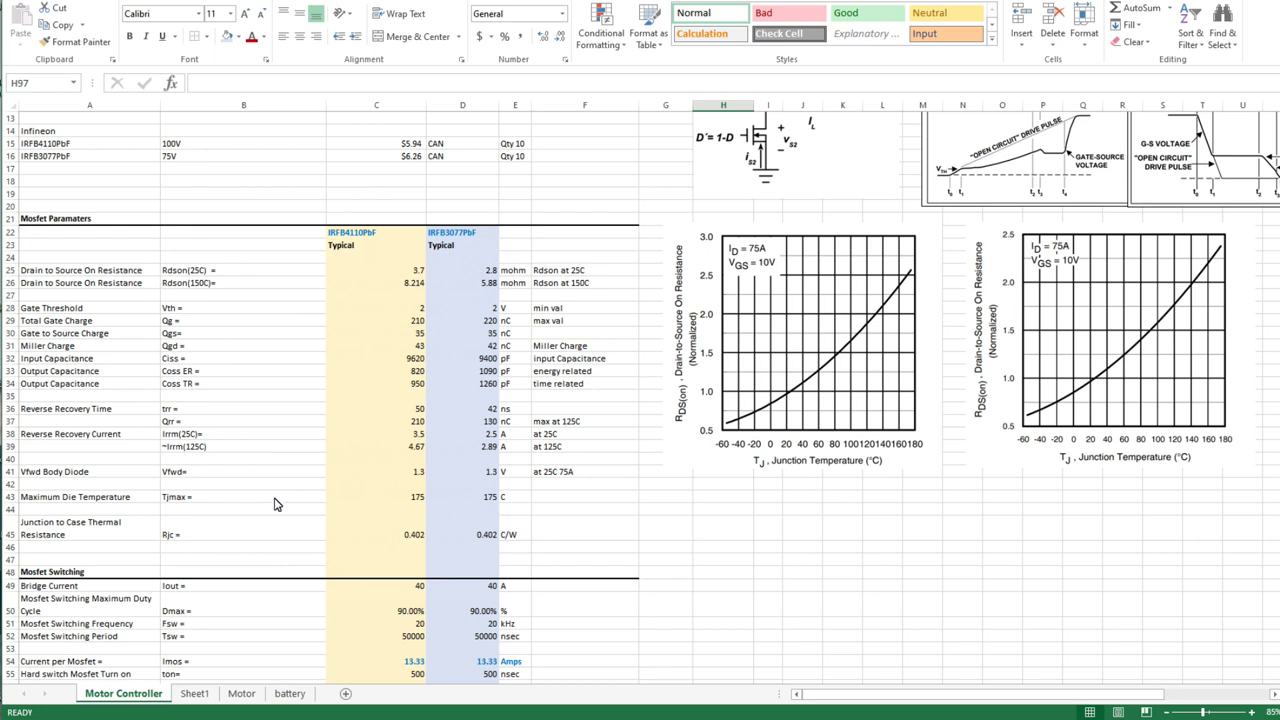
# Select the 175 C maximum die temperature values for both MOSFETs in C43:E43
pyautogui.moveTo(393, 502); pyautogui.dragTo(503, 500)
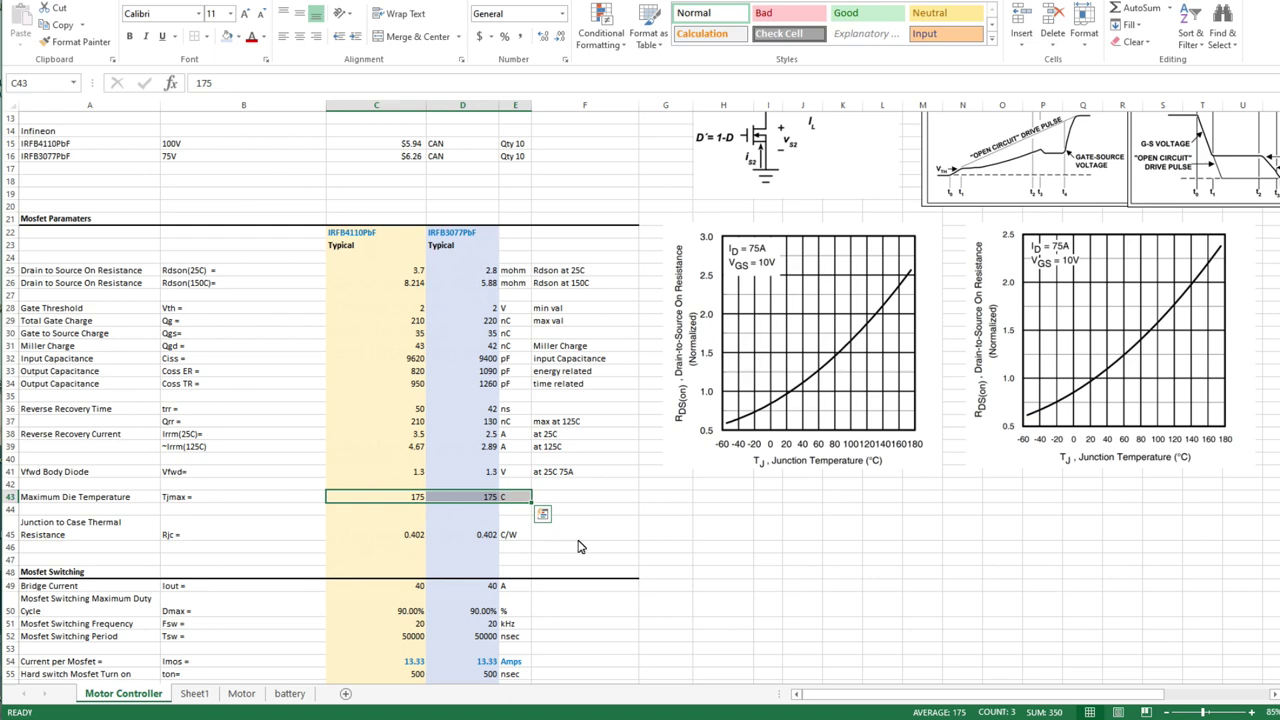
# Scroll right to the MOSFET switching waveform diagrams and on-resistance versus temperature charts
pyautogui.scroll(4, 612, 498)
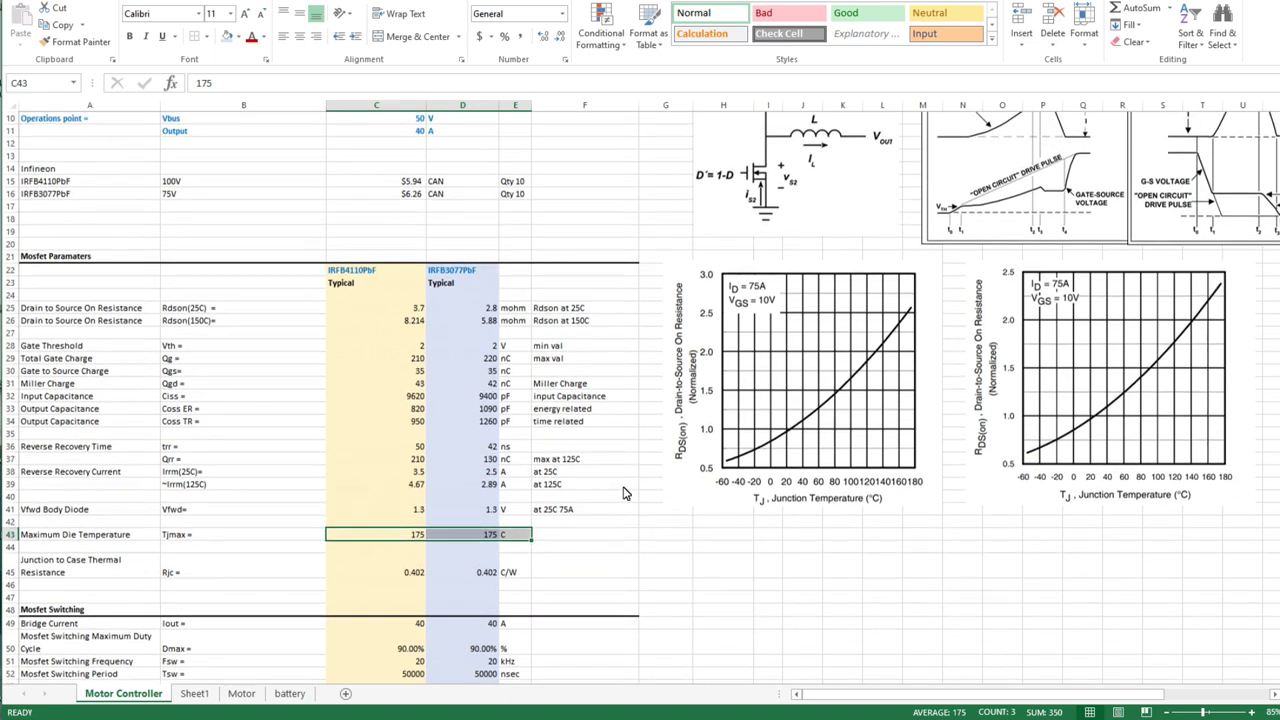
pyautogui.moveTo(822, 695); pyautogui.dragTo(882, 697)
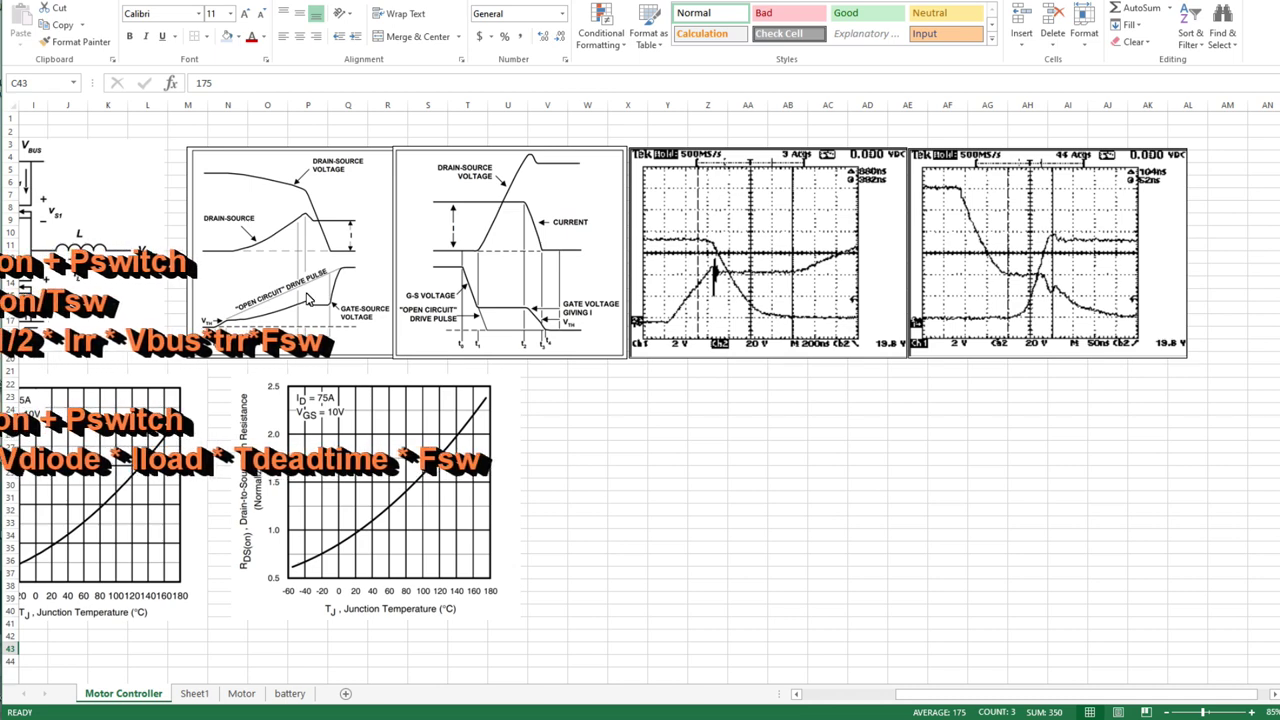
# Select the embedded Visio switching-waveform drawing, then scroll back left to column A
pyautogui.click(334, 311)
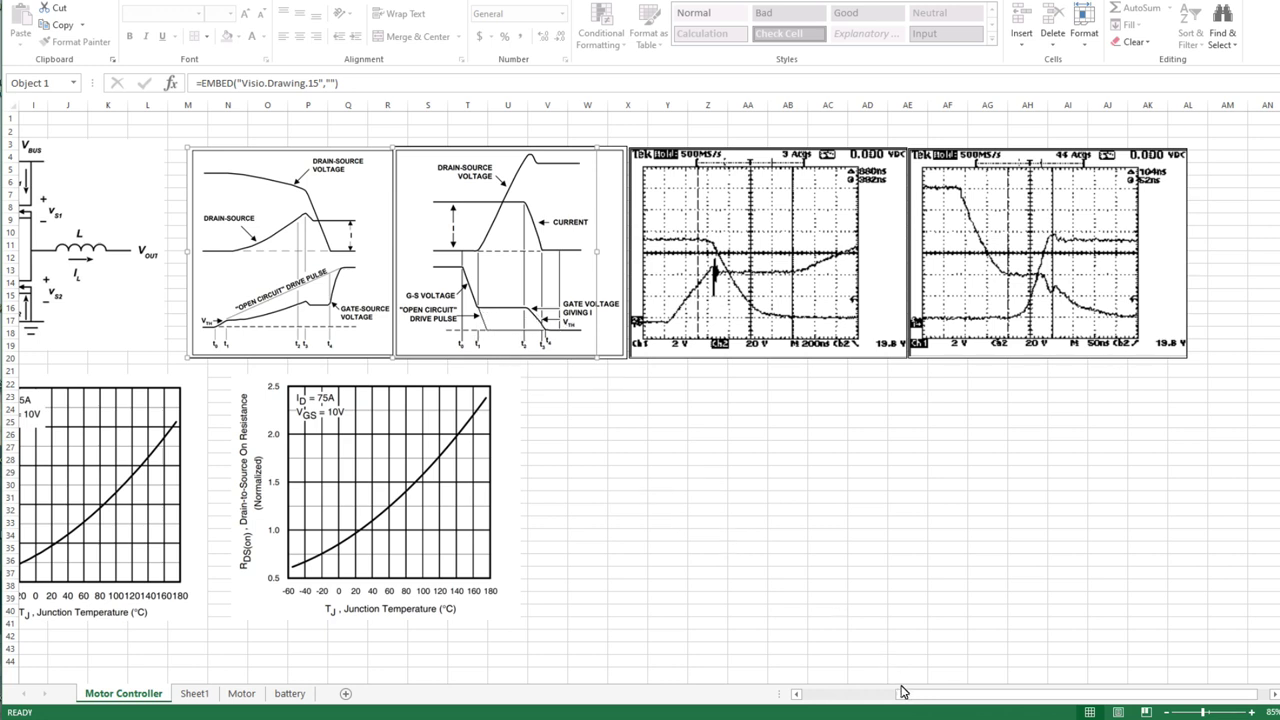
pyautogui.moveTo(903, 691); pyautogui.dragTo(910, 694)
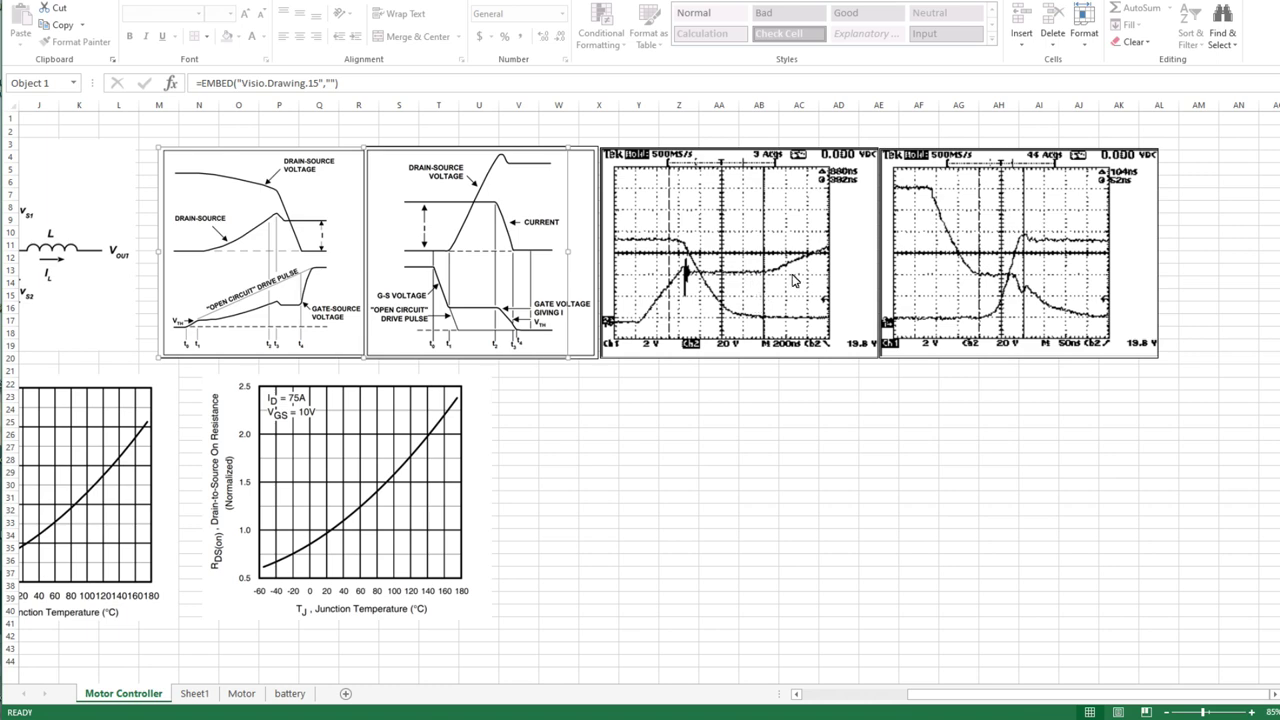
pyautogui.moveTo(1069, 694); pyautogui.dragTo(928, 714)
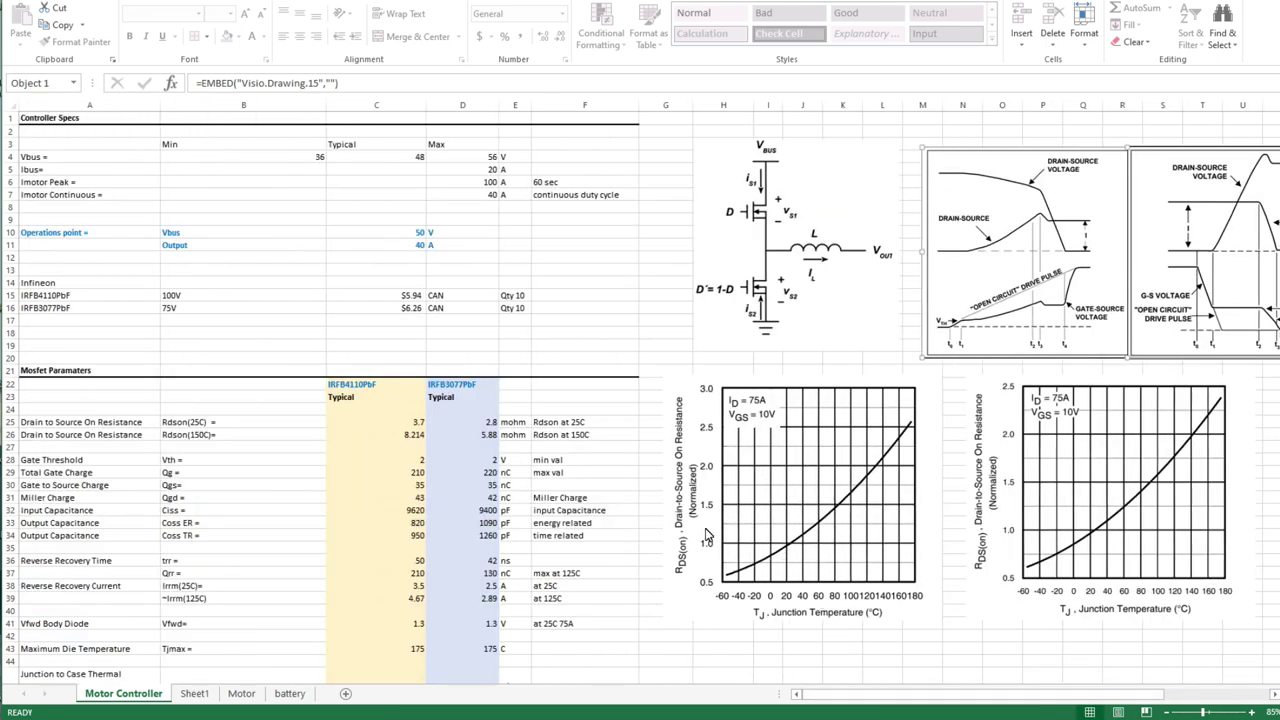
# Scroll down to the switching power-loss rows totalling 5.331 W and 4.954 W
pyautogui.scroll(-7, 616, 474)
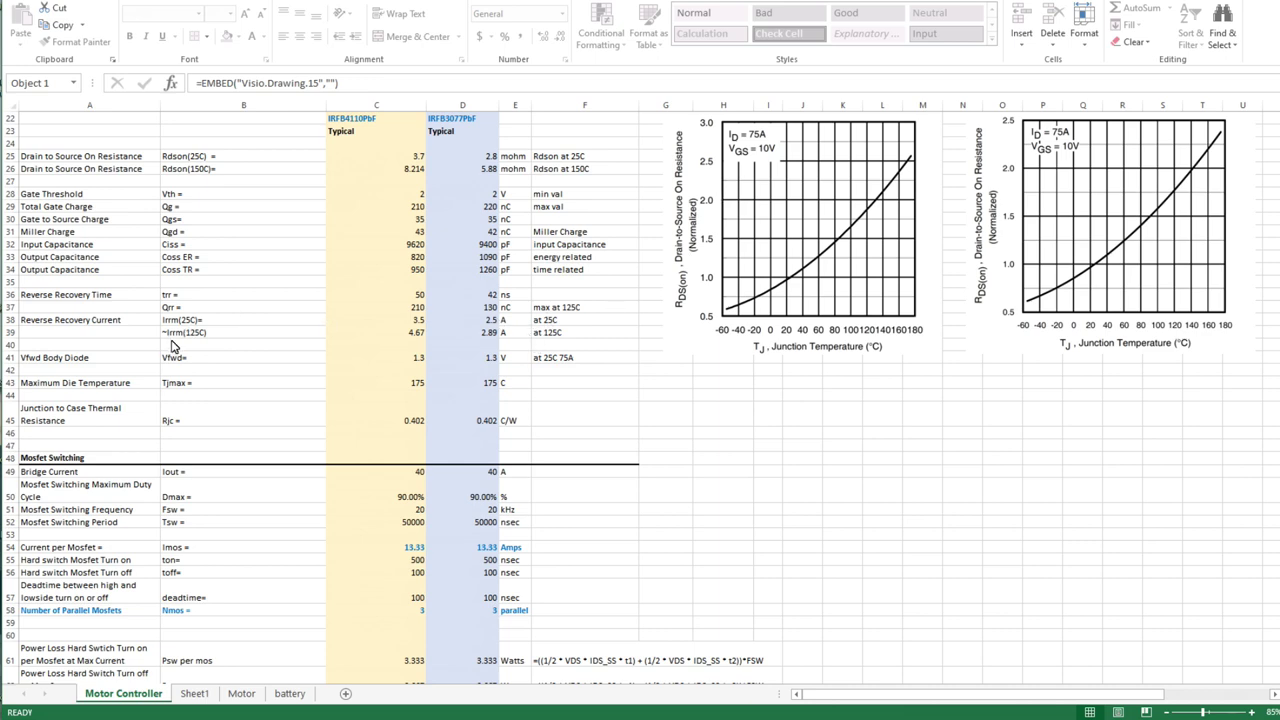
pyautogui.scroll(-7, 171, 345)
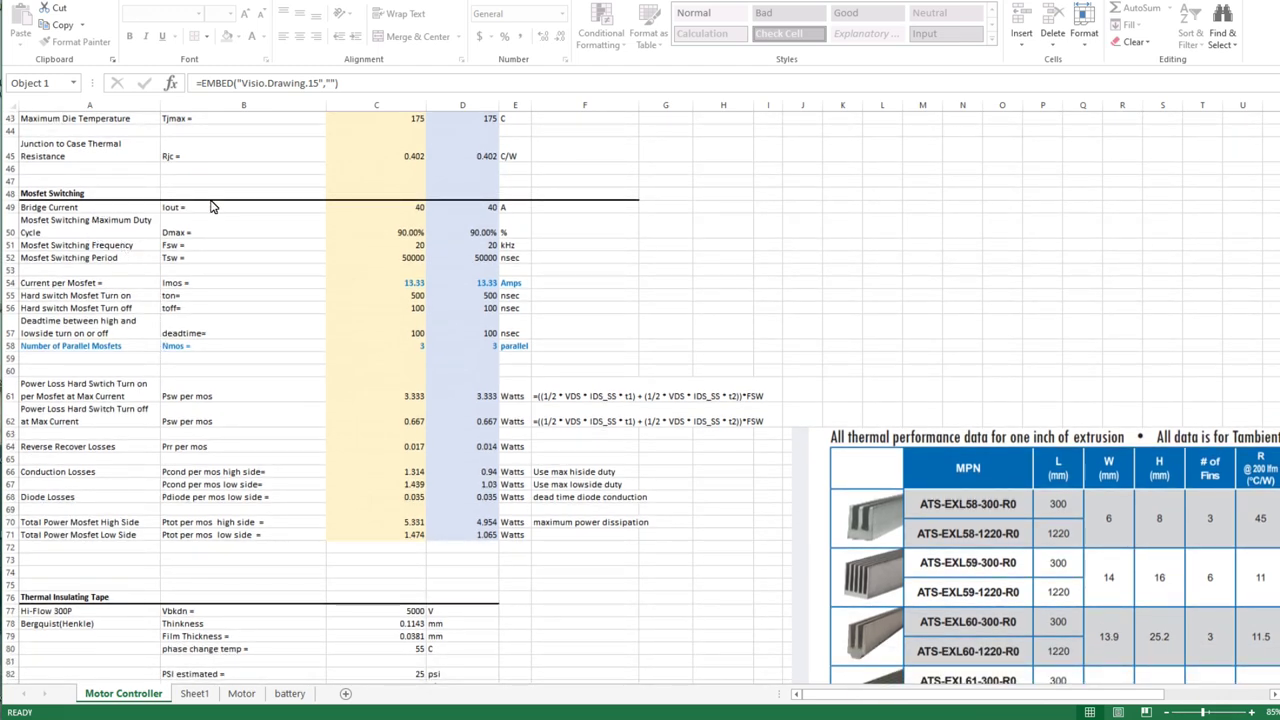
pyautogui.scroll(2, 405, 204)
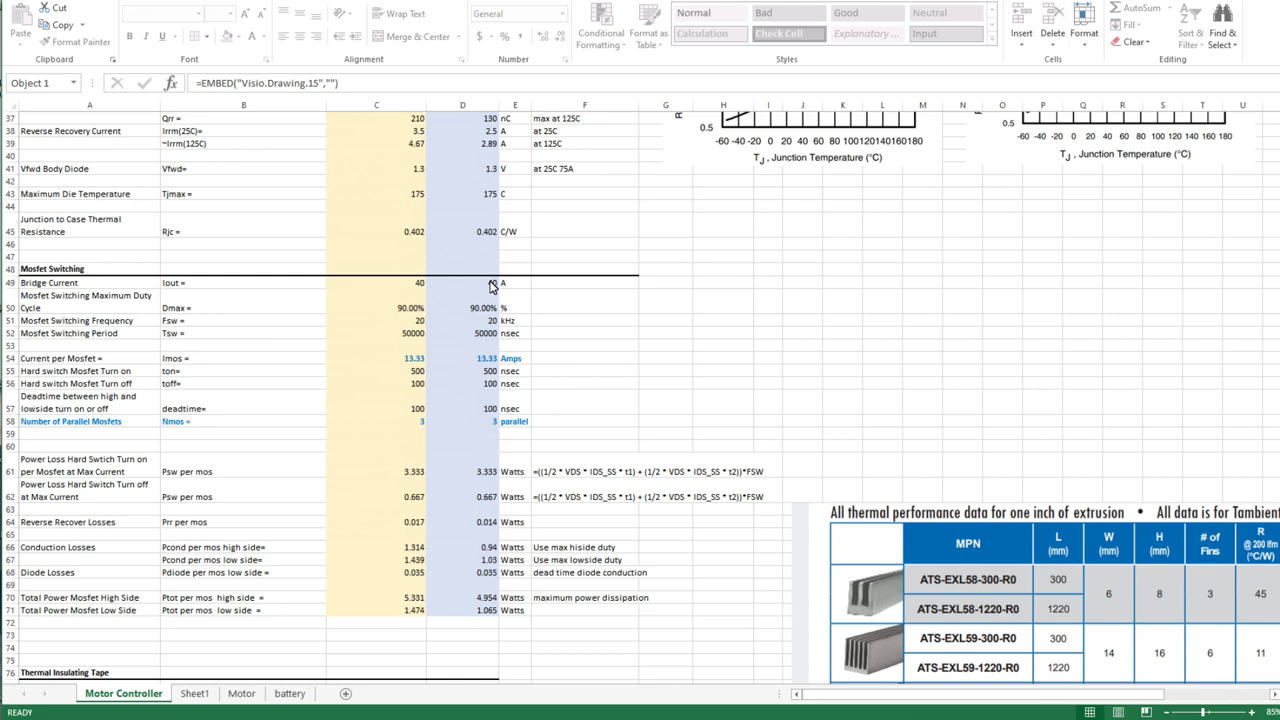
pyautogui.scroll(-2, 490, 285)
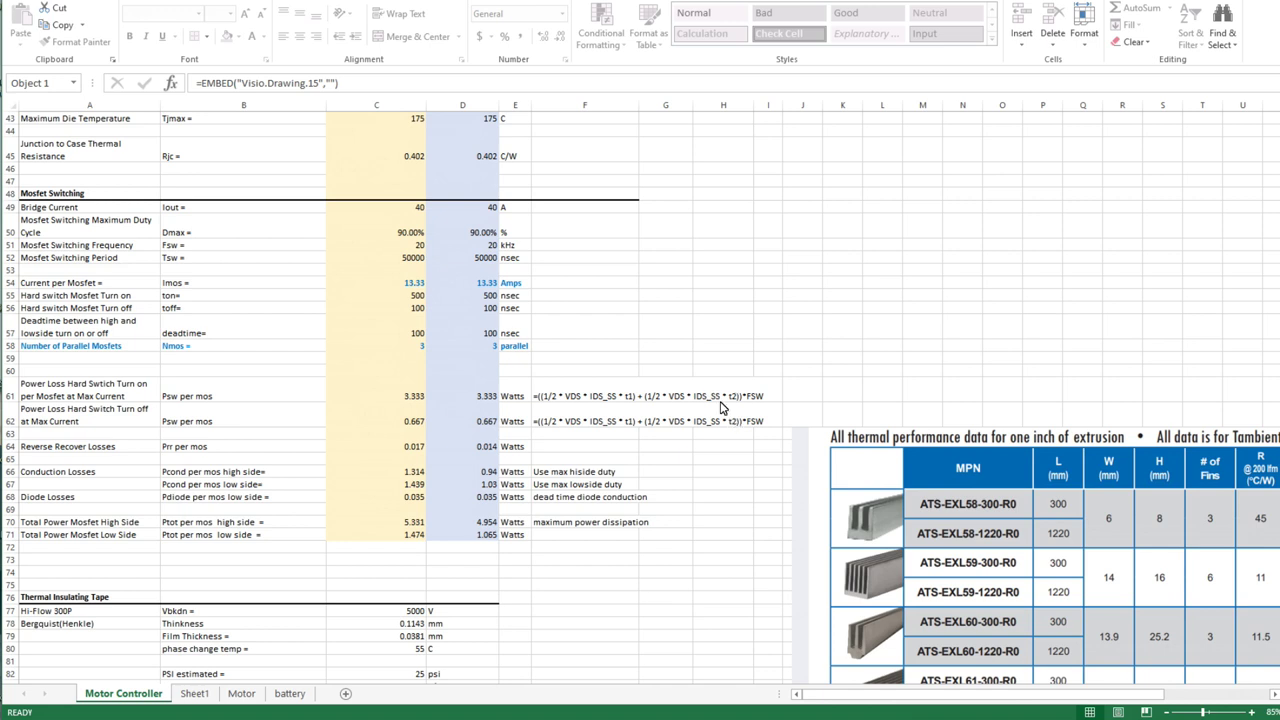
pyautogui.click(574, 248)
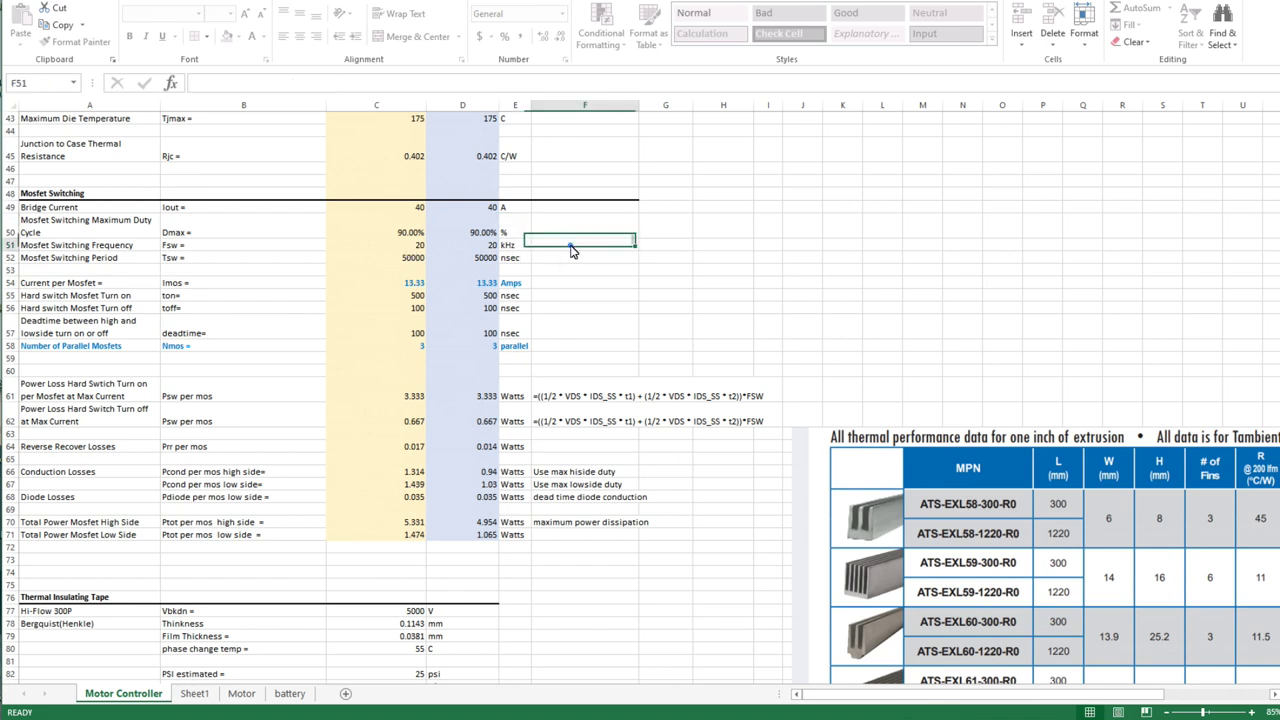
pyautogui.moveTo(402, 250); pyautogui.dragTo(515, 250)
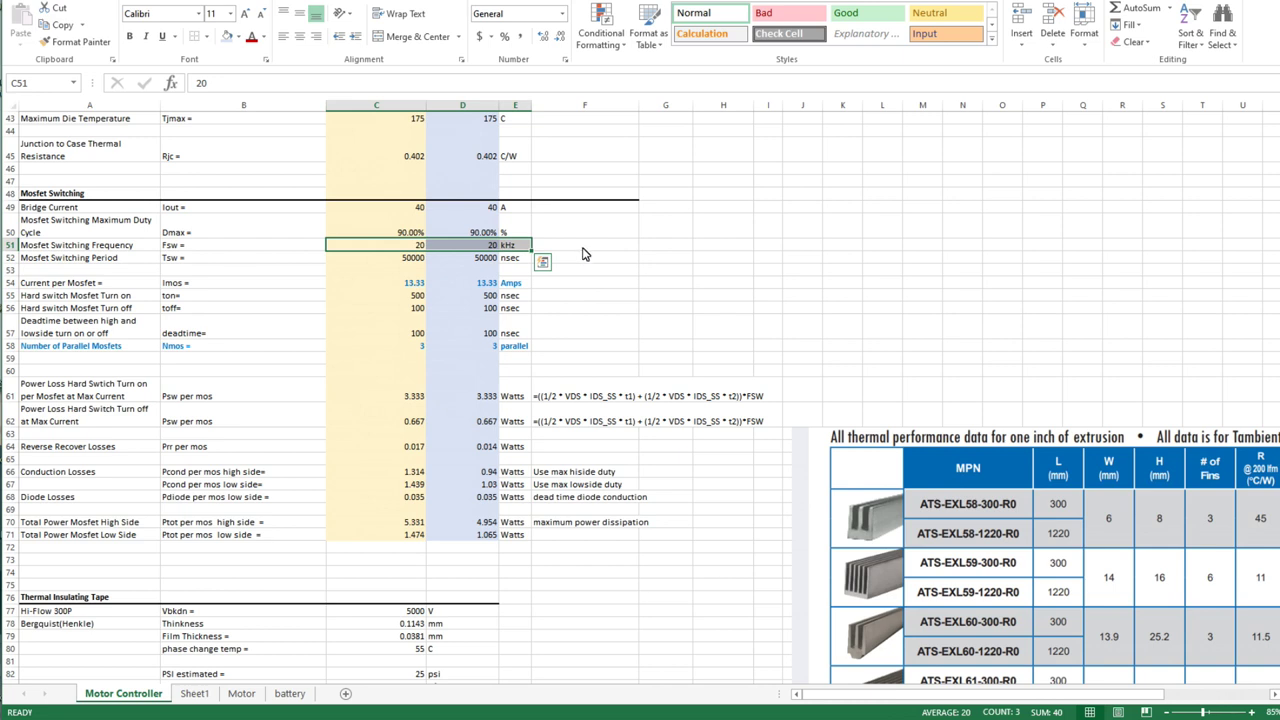
pyautogui.scroll(-1, 576, 338)
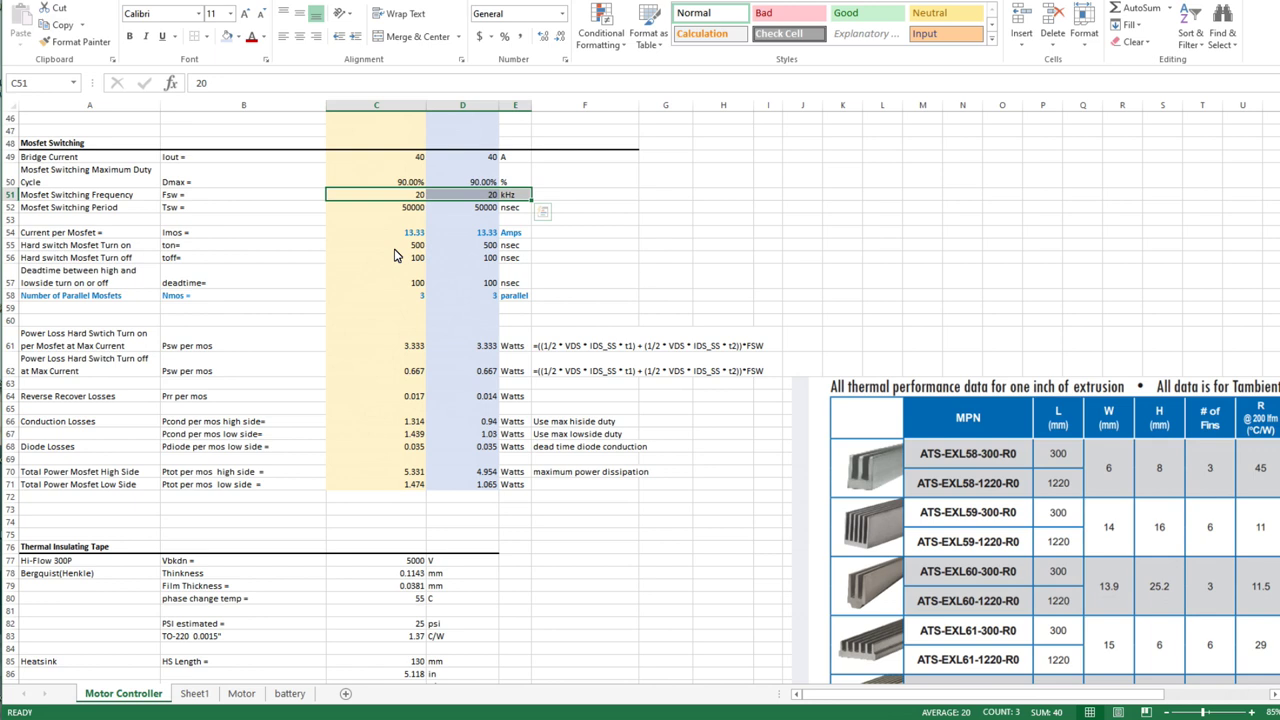
# Select both 500 nsec hard-switch turn-on times in C55:D55
pyautogui.click(405, 247)
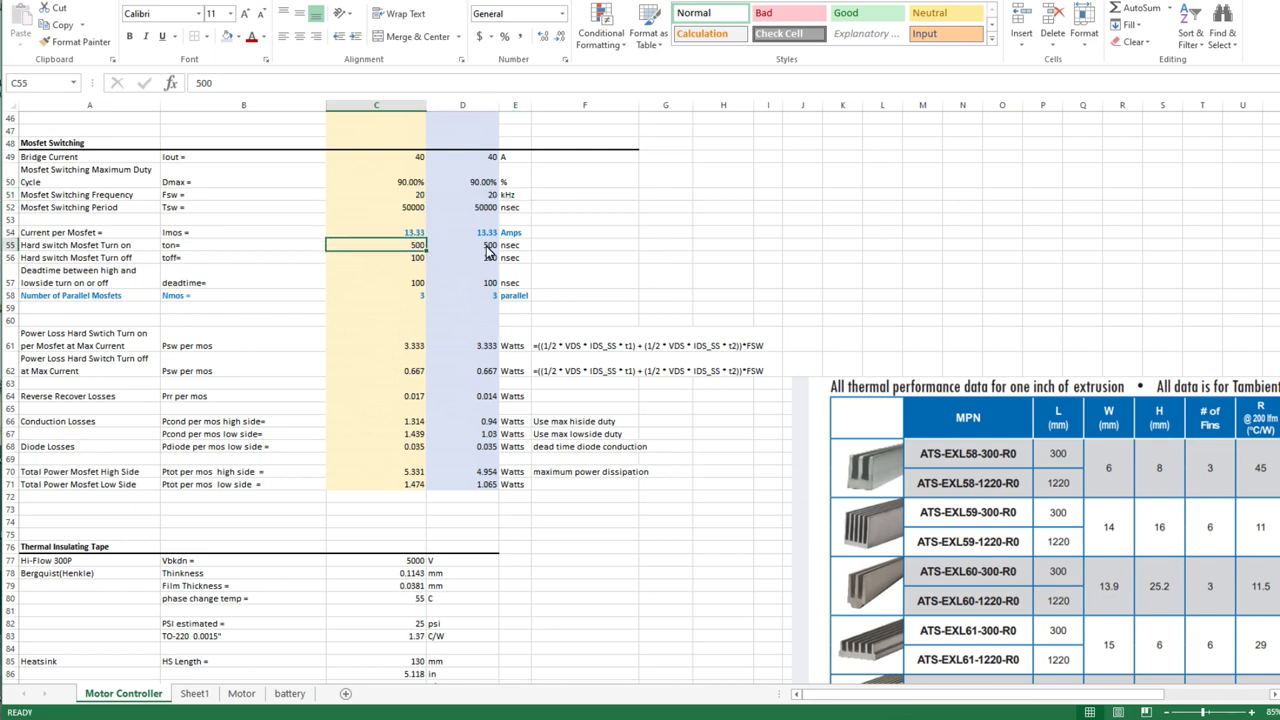
pyautogui.moveTo(488, 253); pyautogui.dragTo(407, 253)
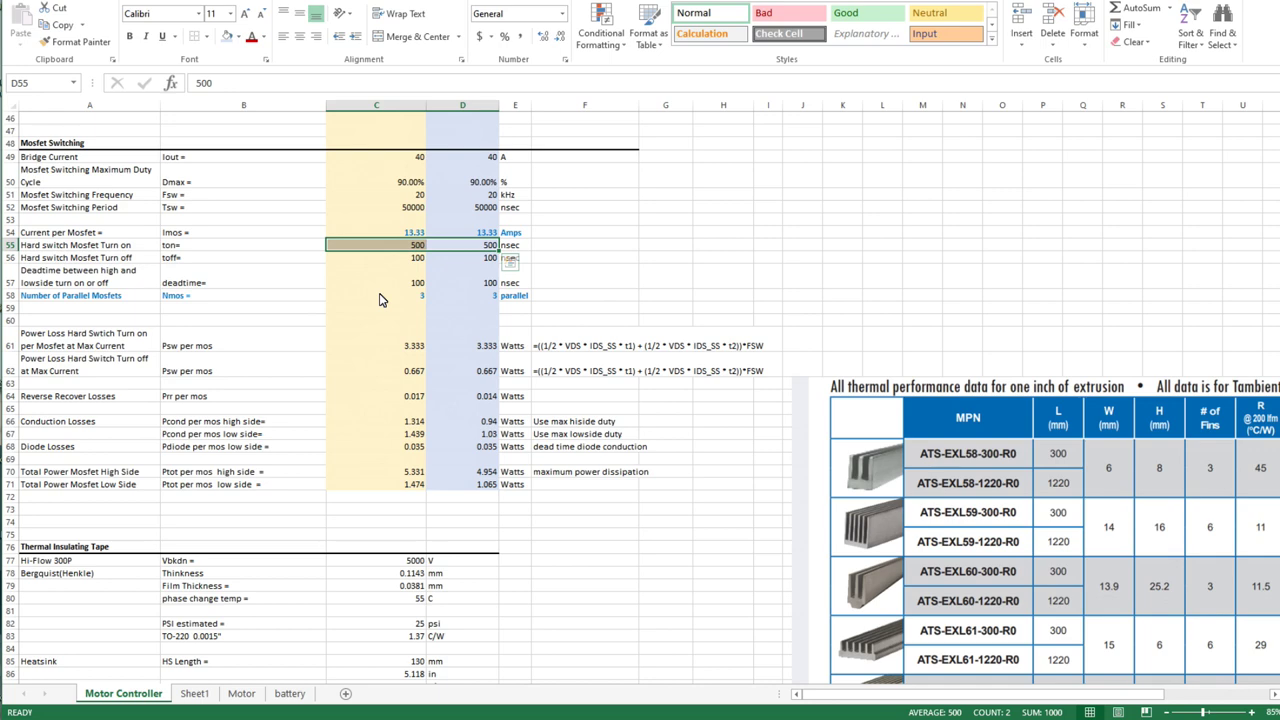
pyautogui.scroll(-3, 238, 399)
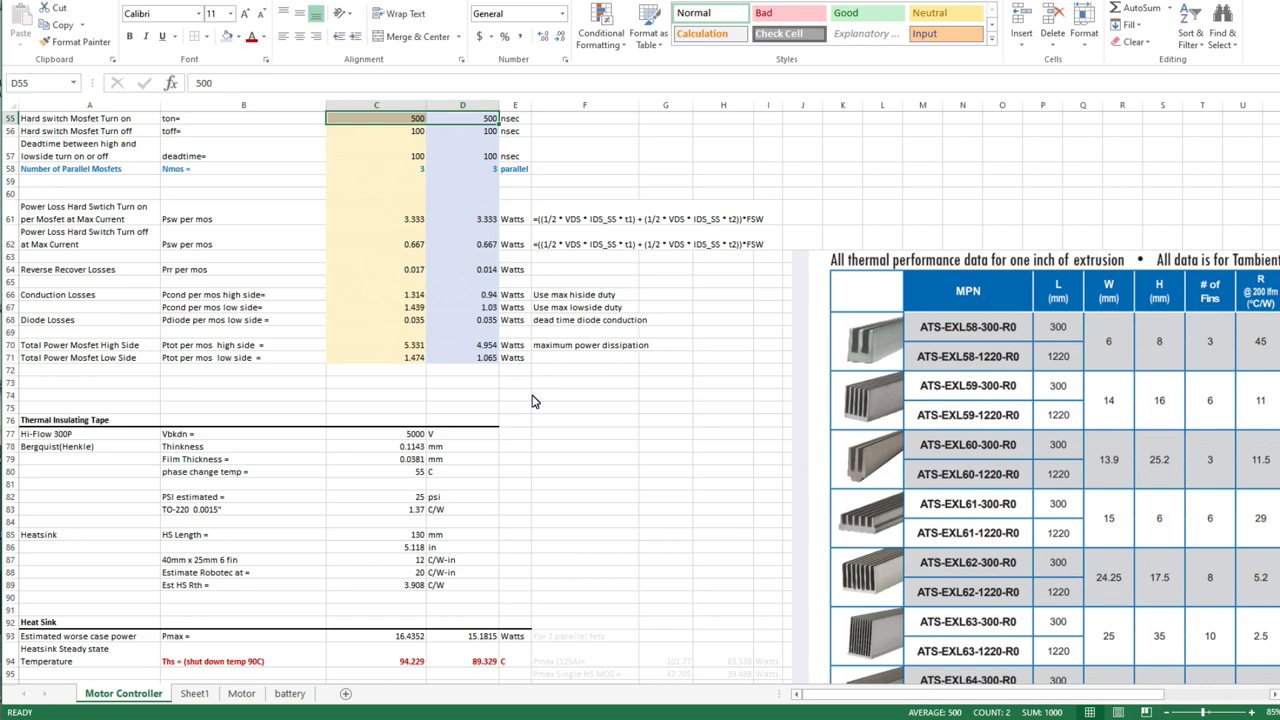
pyautogui.scroll(-2, 532, 401)
pyautogui.scroll(-1, 532, 401)
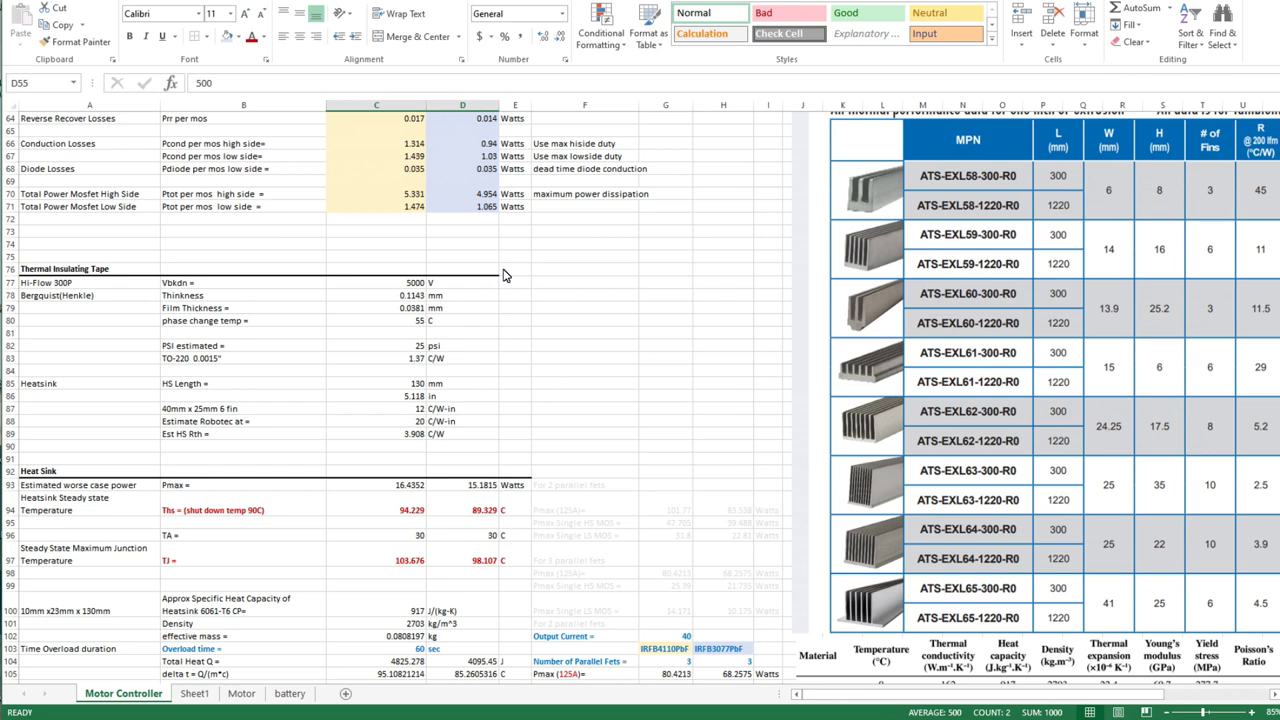
pyautogui.scroll(11, 503, 285)
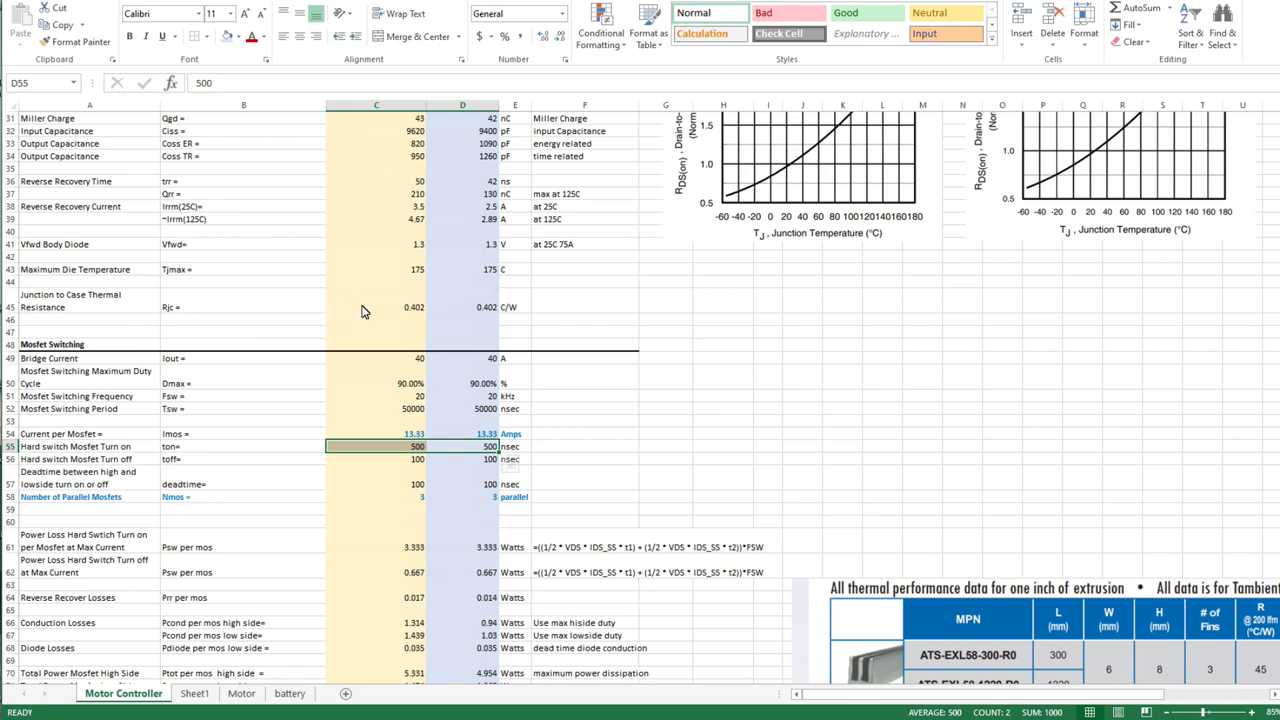
pyautogui.scroll(-4, 403, 310)
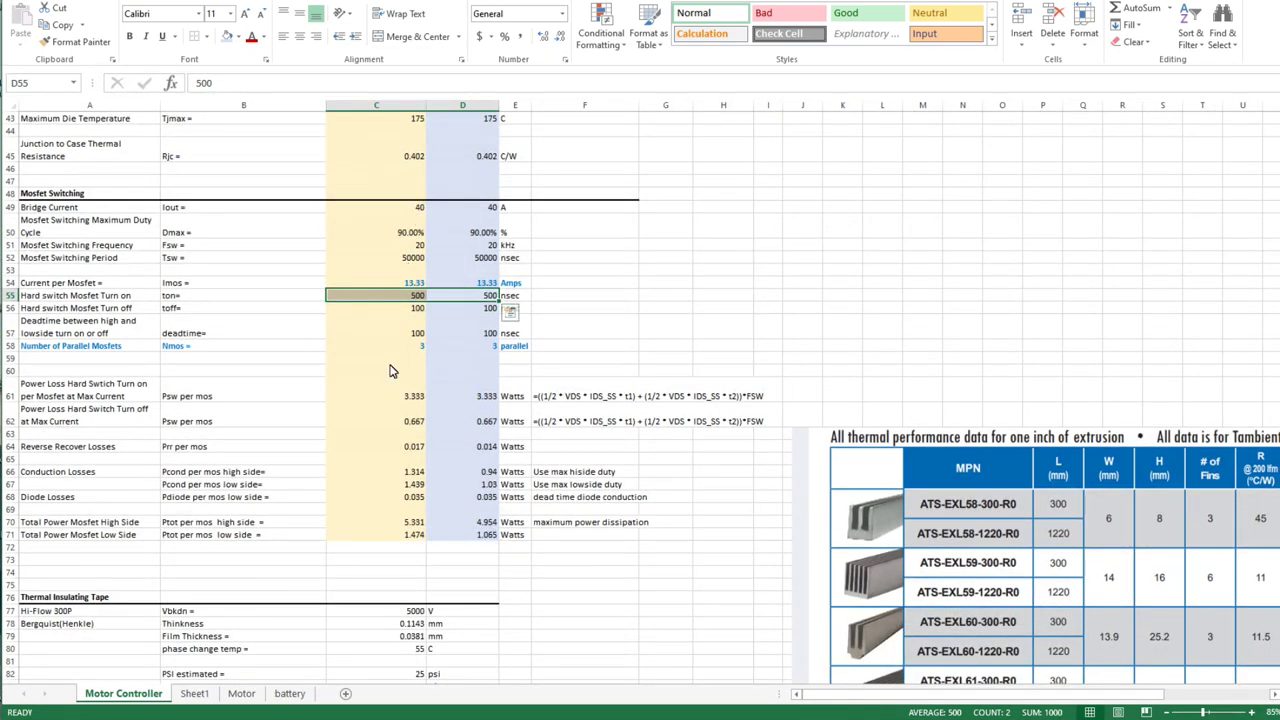
pyautogui.scroll(-6, 395, 350)
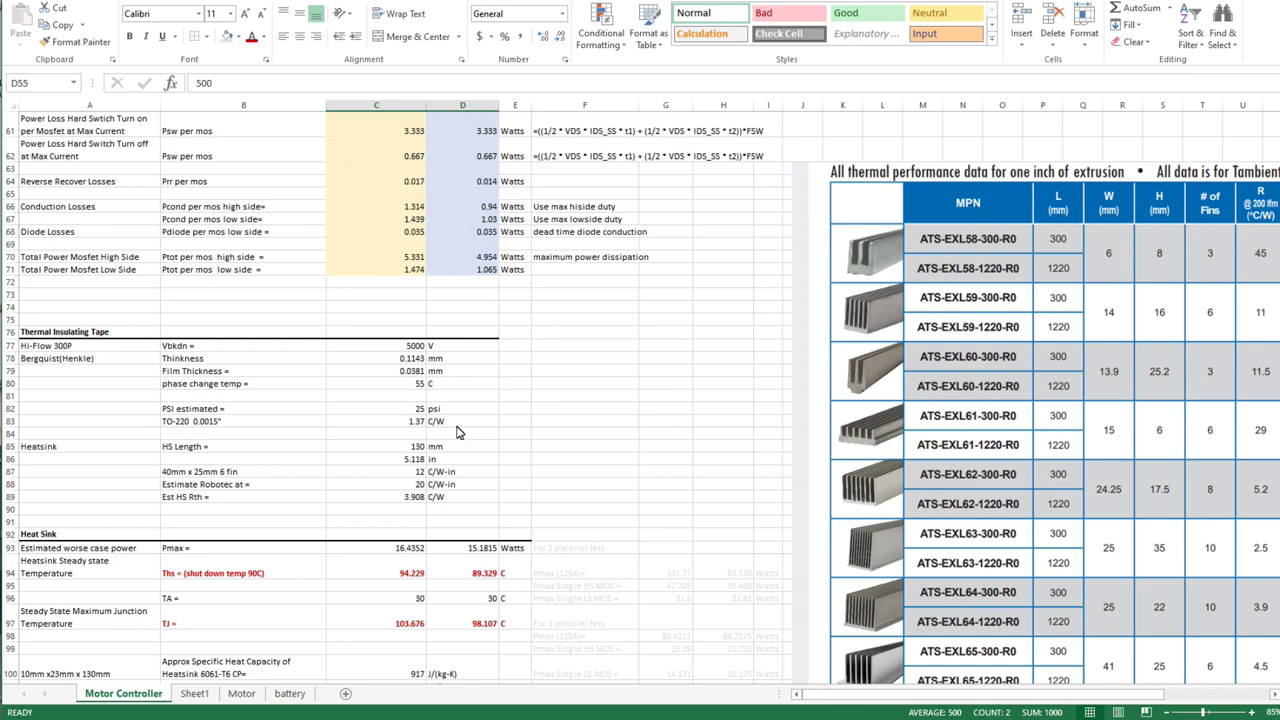
pyautogui.scroll(-1, 458, 432)
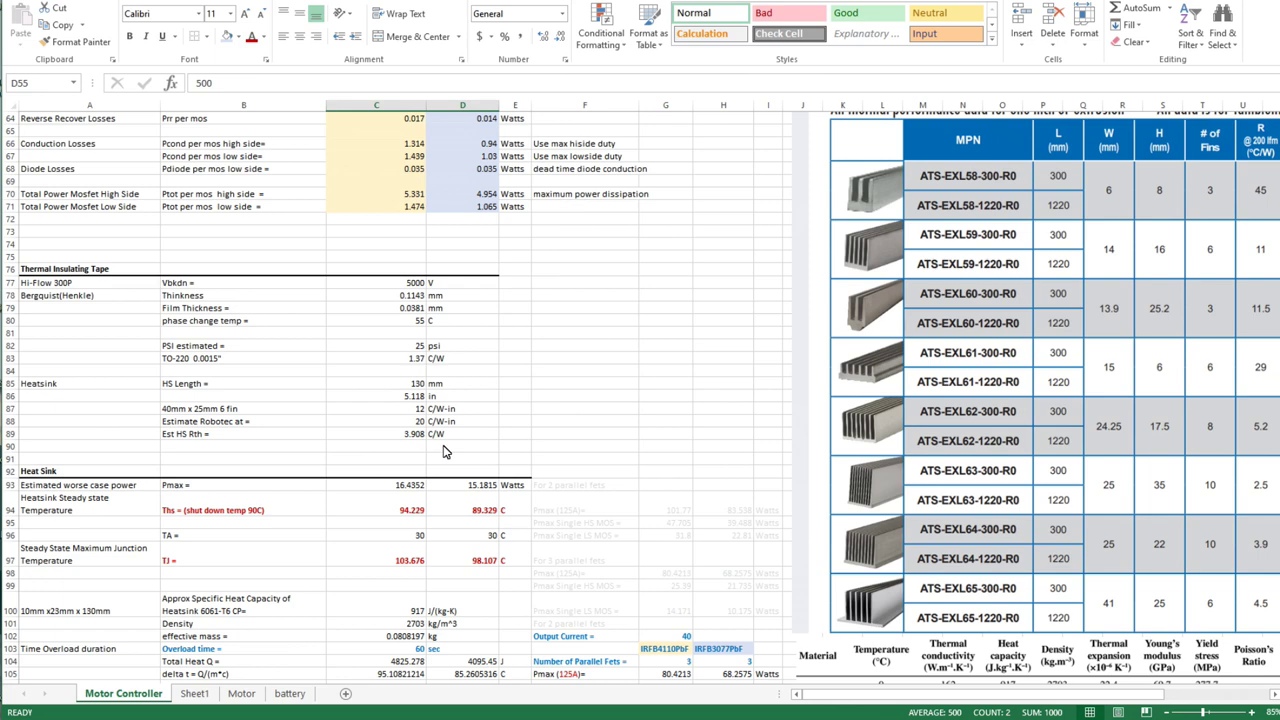
pyautogui.scroll(-3, 553, 440)
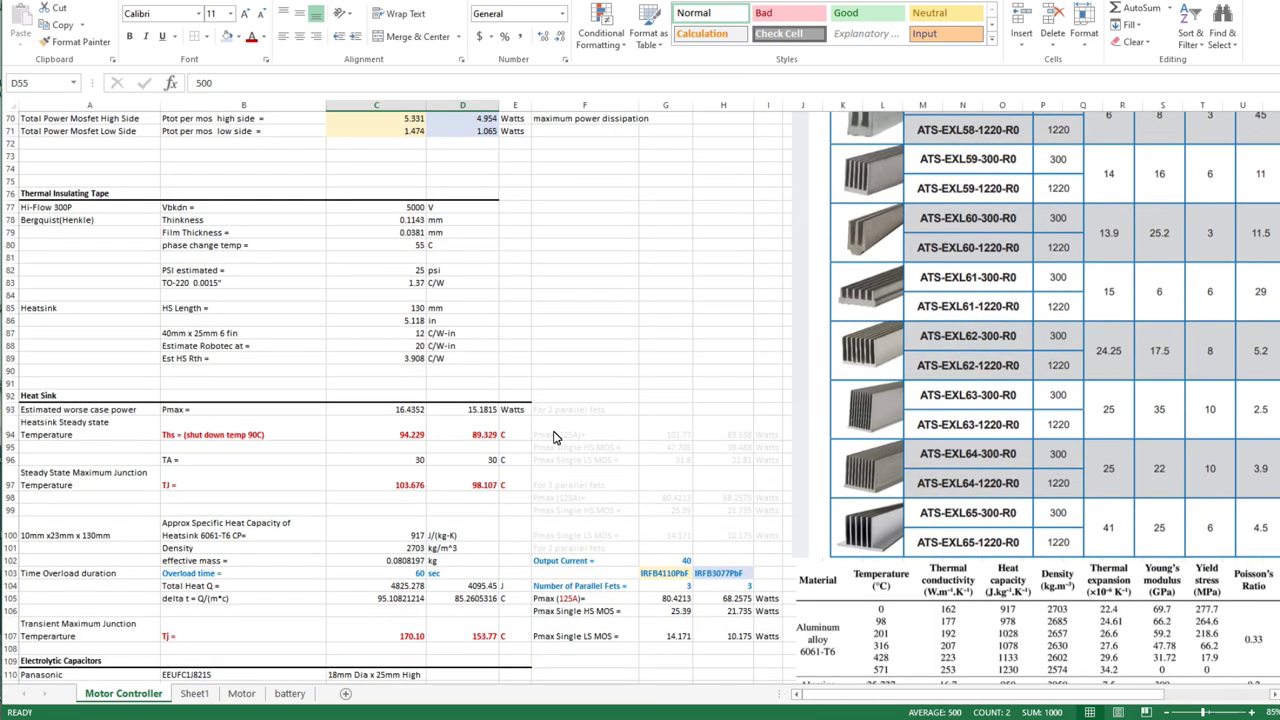
pyautogui.scroll(-3, 556, 437)
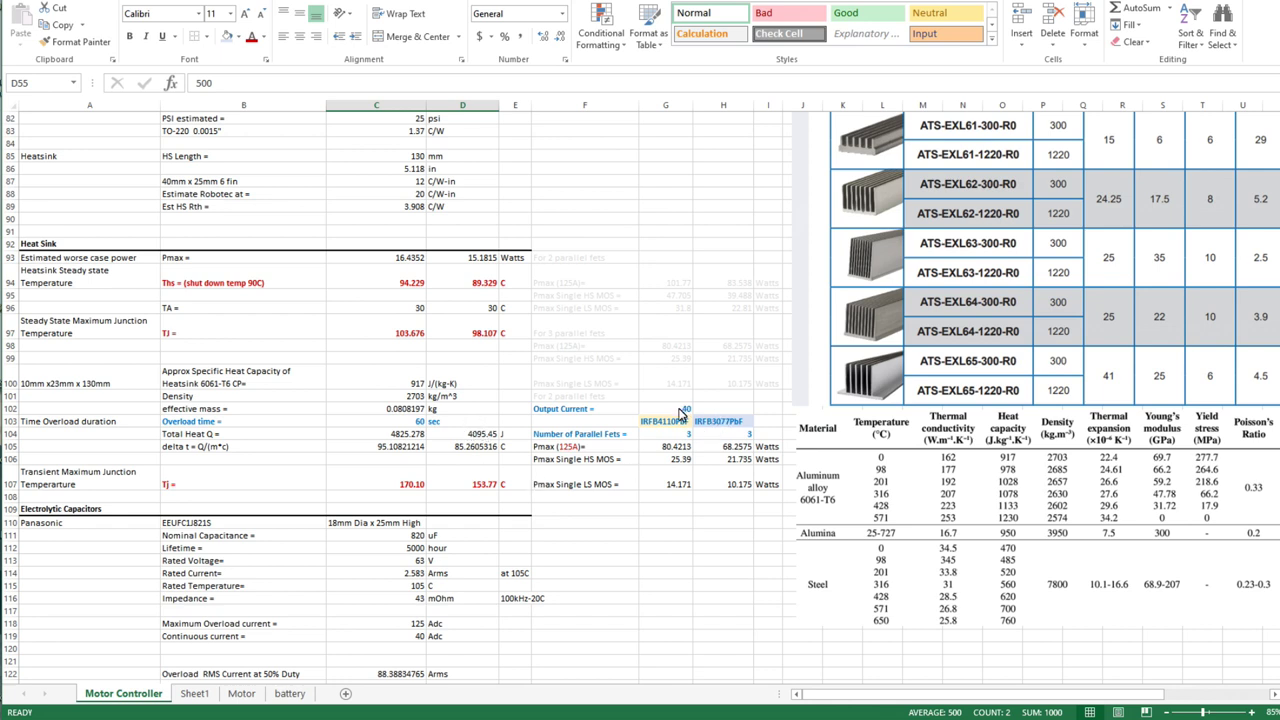
pyautogui.click(680, 412)
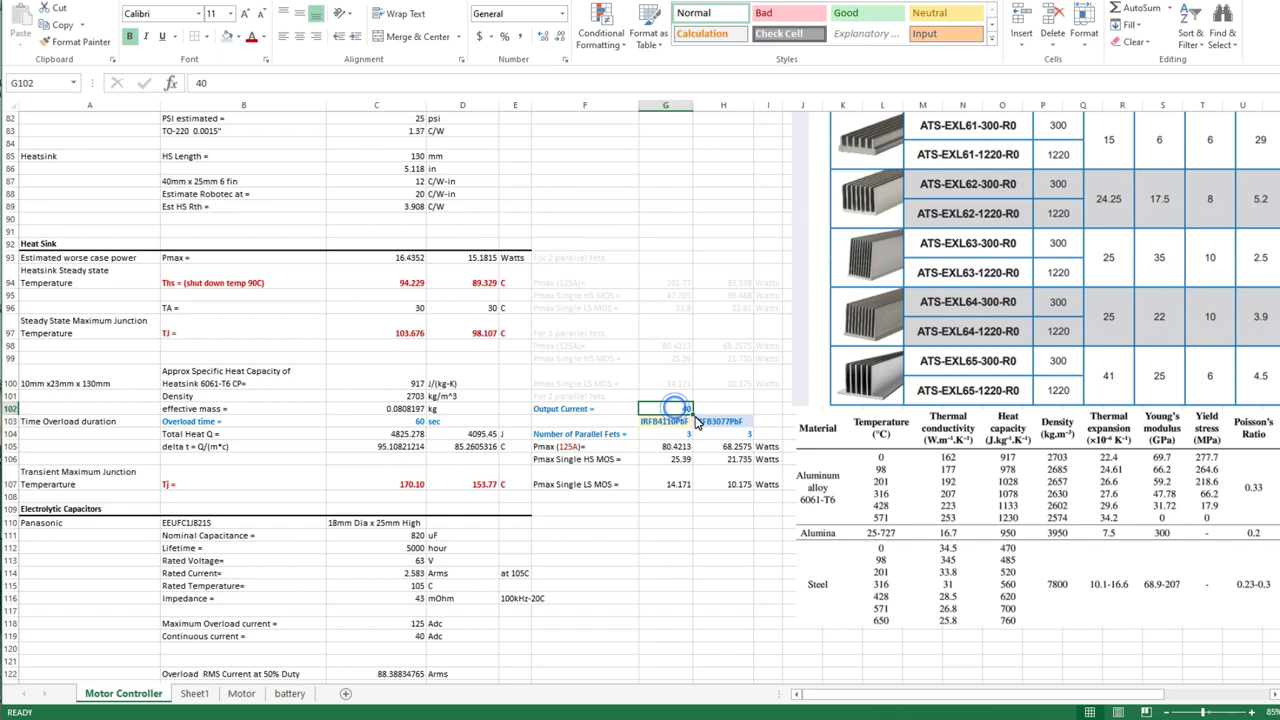
# Type 125 as the Output Current in G102, replacing 40
pyautogui.write('125')
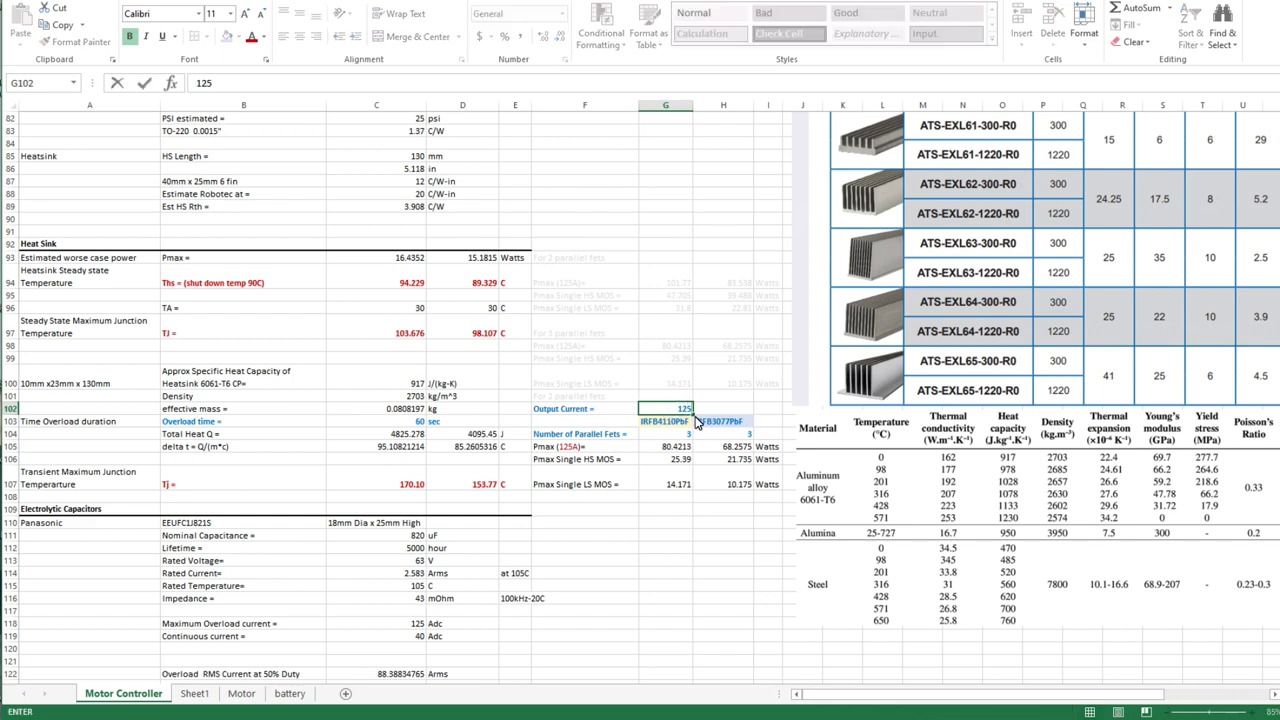
# Commit the 125 A output current, giving 344.86 C and 296.75 C heatsink temperatures
pyautogui.press('Return')
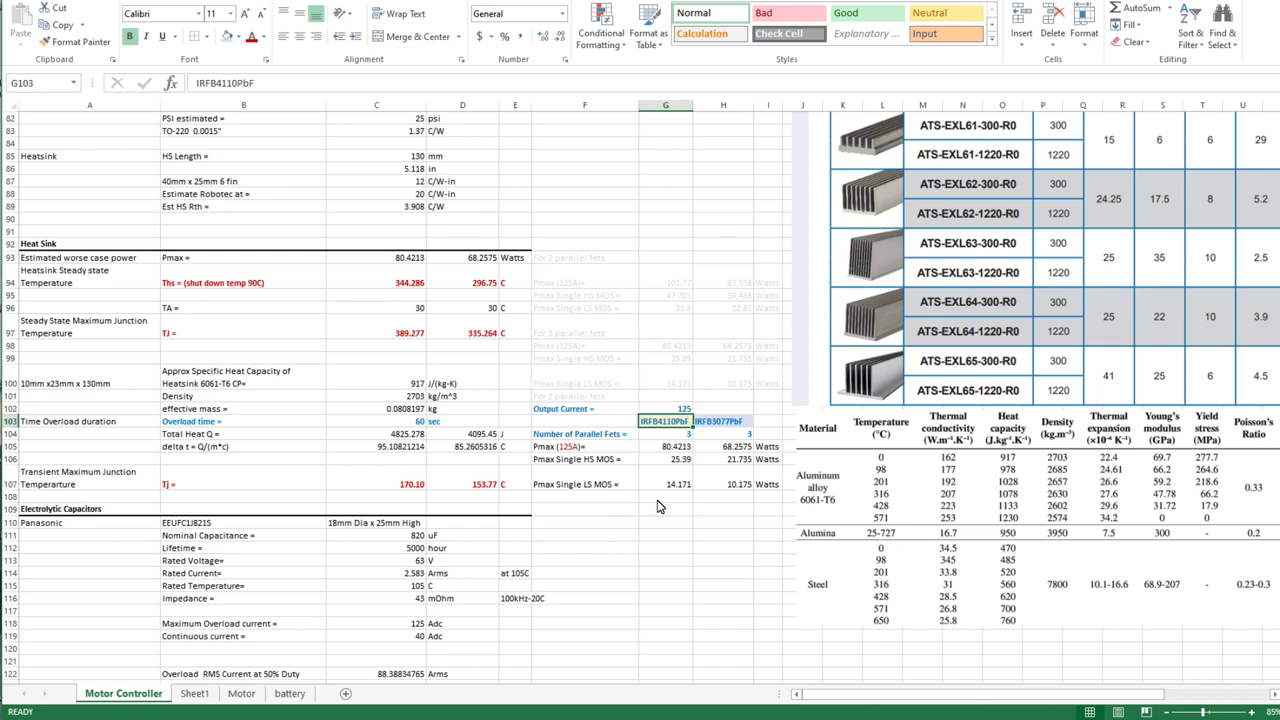
# Set 2 parallel FETs for both MOSFETs in G104 and H104
pyautogui.click(672, 434)
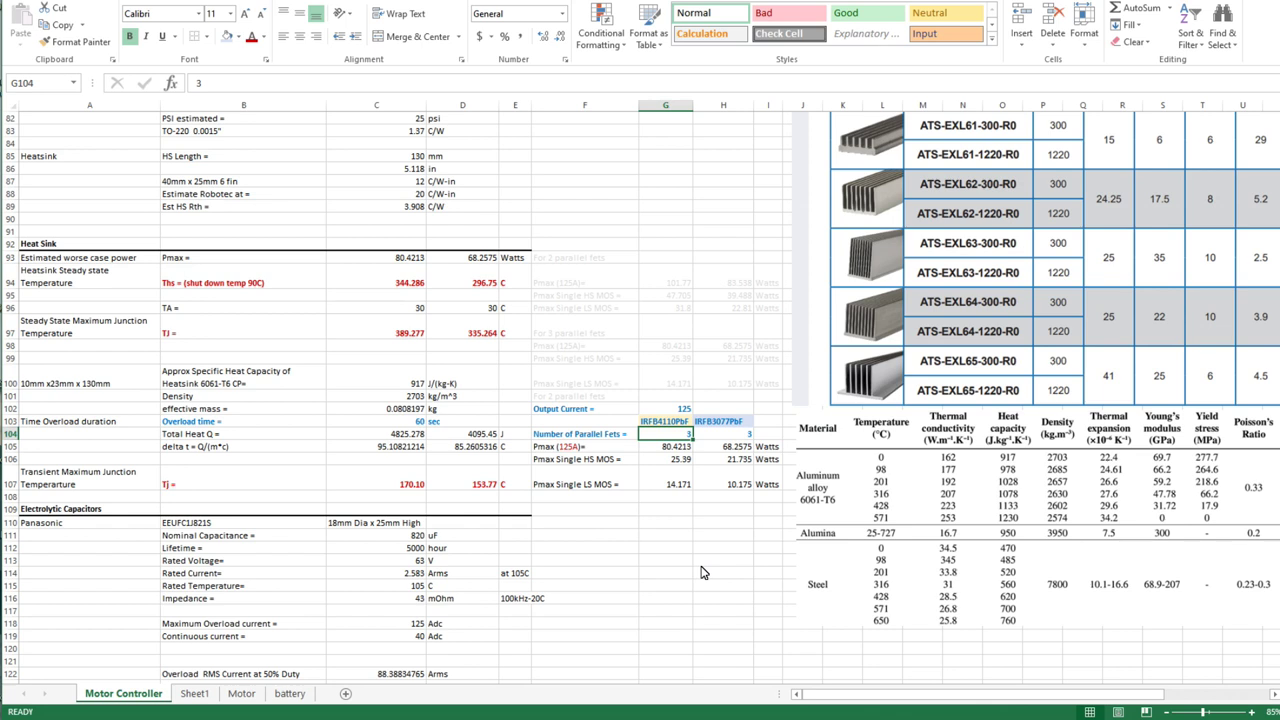
pyautogui.write('2')
pyautogui.press('Right')
pyautogui.write('2')
pyautogui.press('Return')
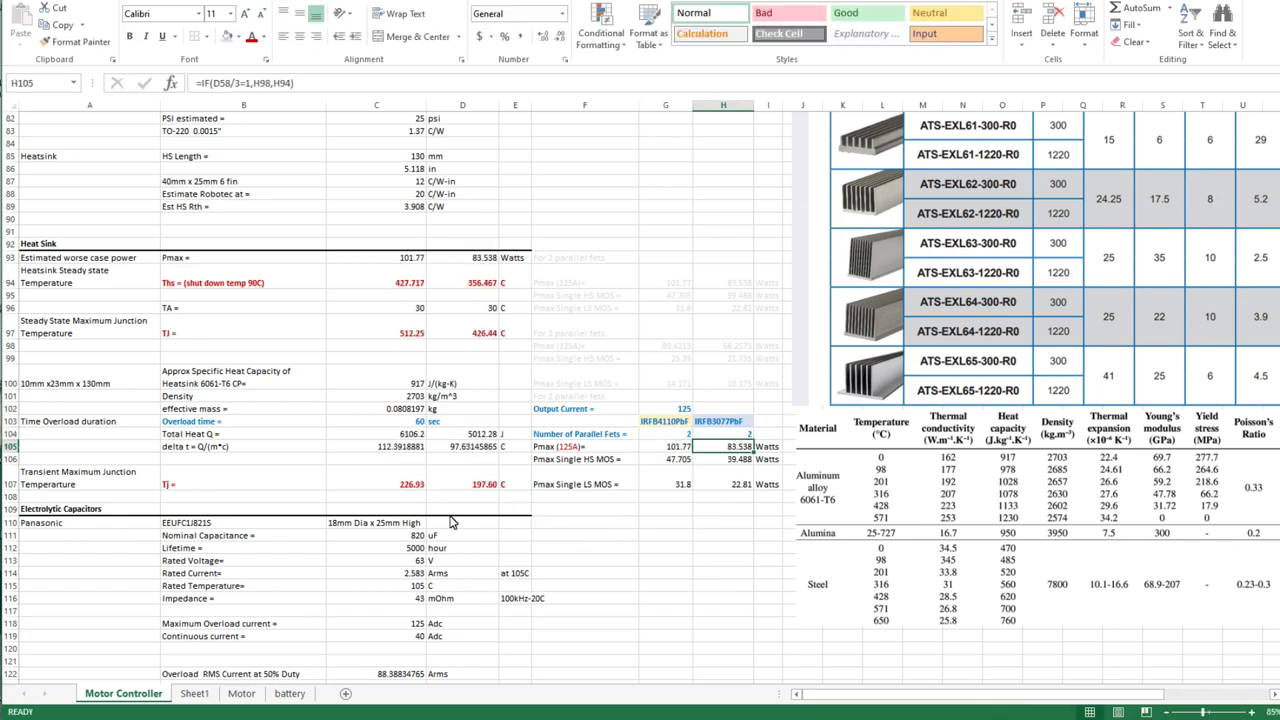
# Review the transient junction temperatures and change the overload time to 30 sec
pyautogui.moveTo(386, 489); pyautogui.dragTo(526, 494)
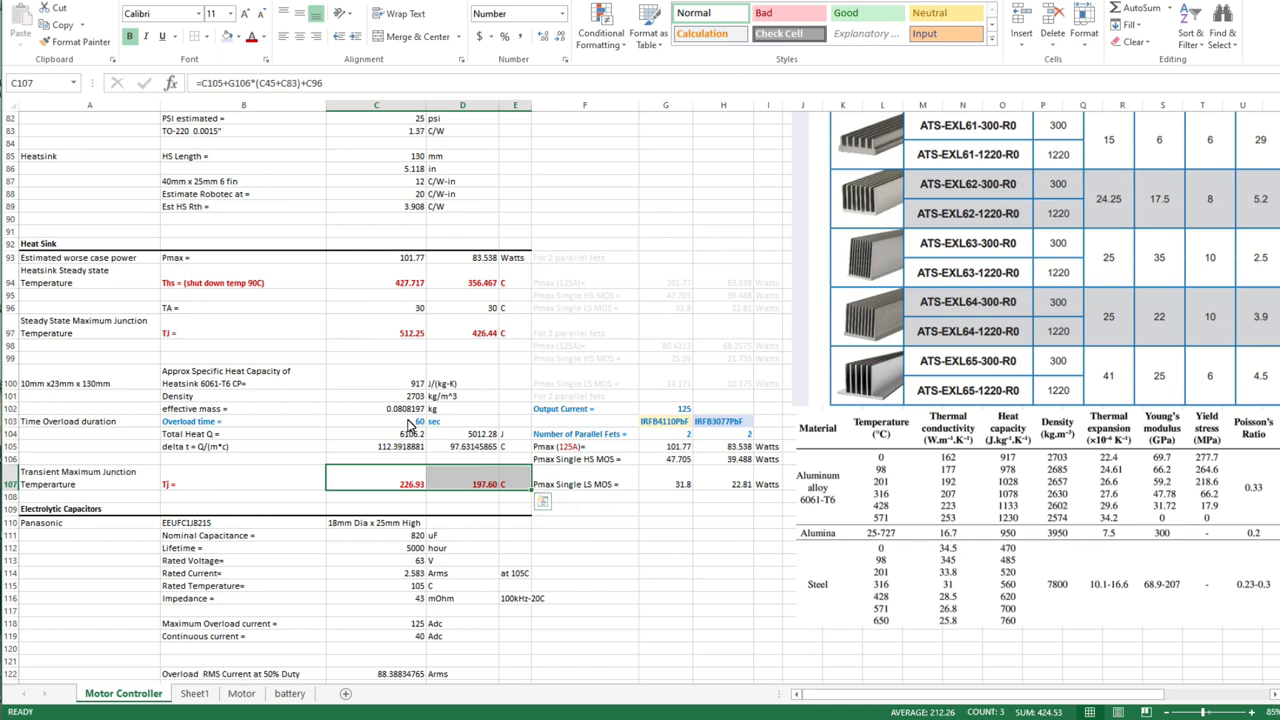
pyautogui.press('Up')
pyautogui.press('Up')
pyautogui.press('Up')
pyautogui.press('Up')
pyautogui.write('30')
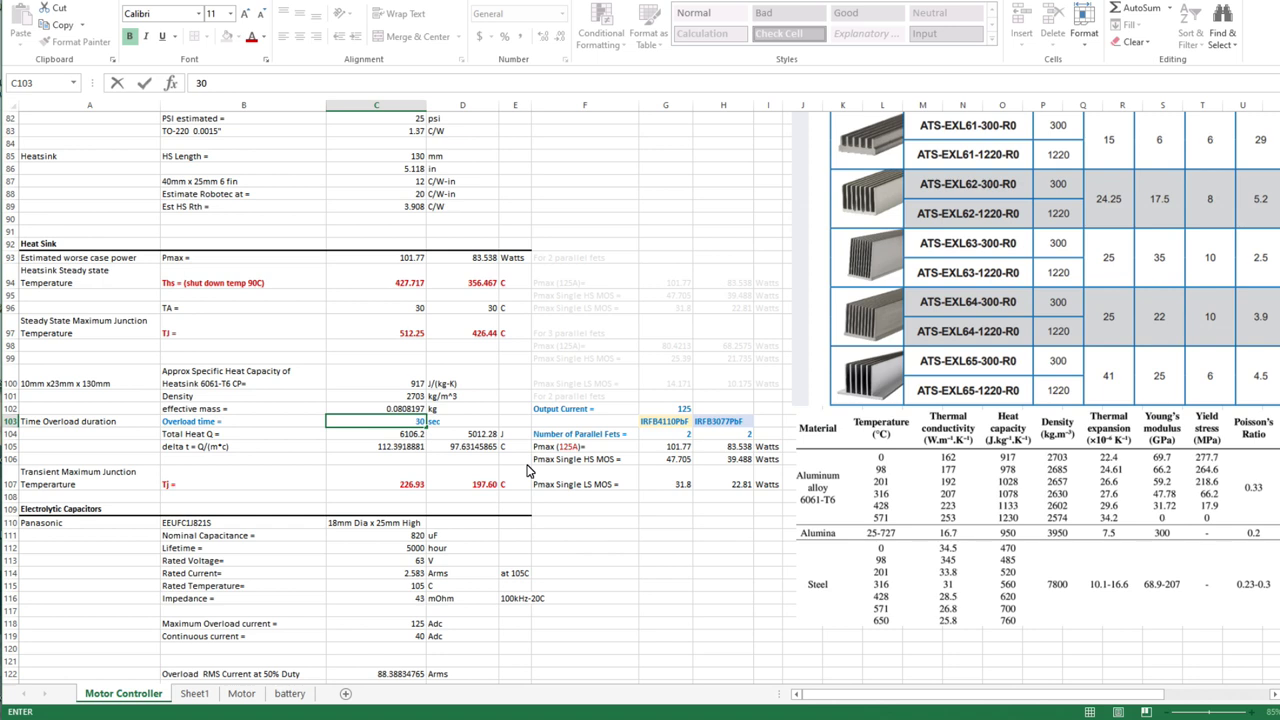
pyautogui.press('Return')
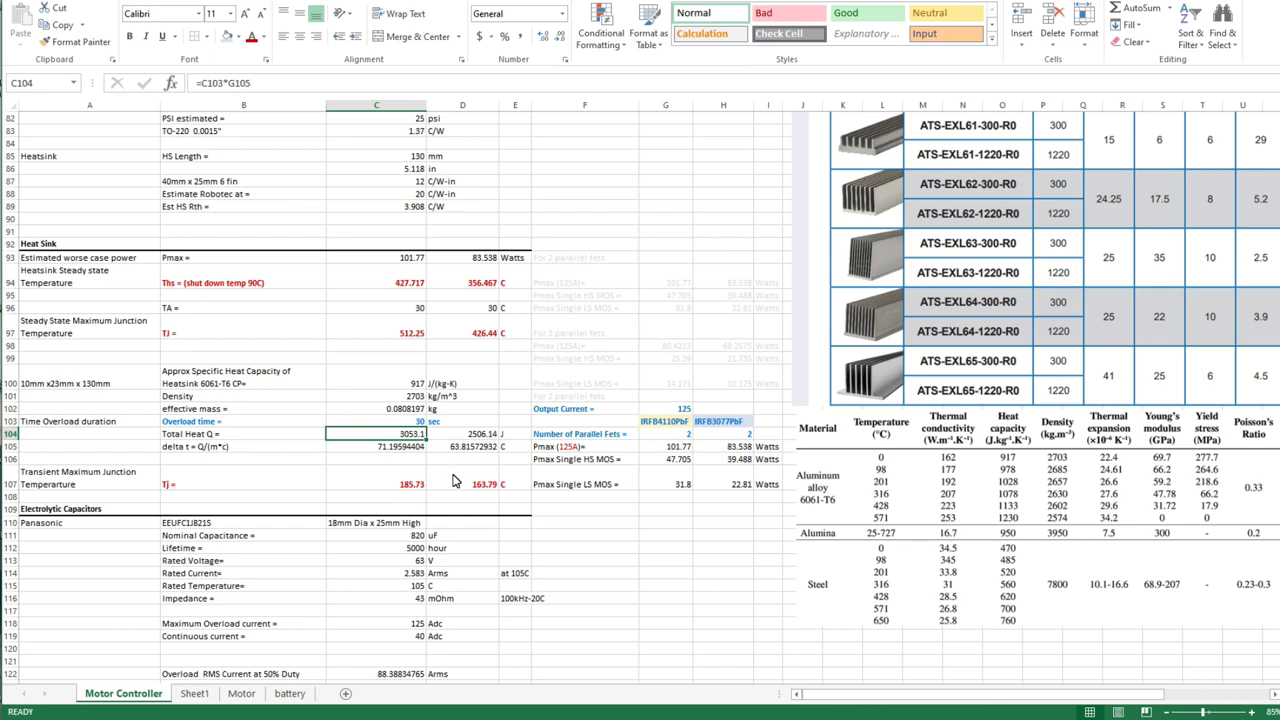
# Set the output current in G102 to 40 and highlight the steady-state junction temperatures
pyautogui.click(680, 409)
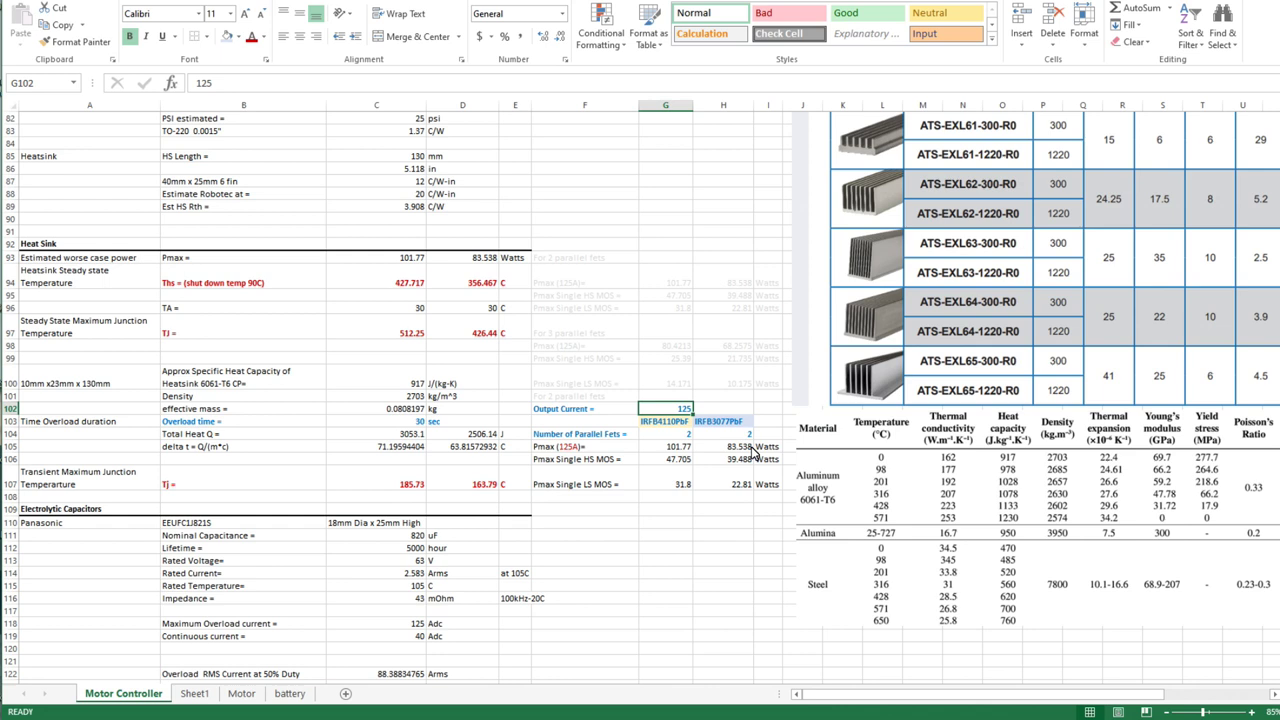
pyautogui.write('40')
pyautogui.press('Return')
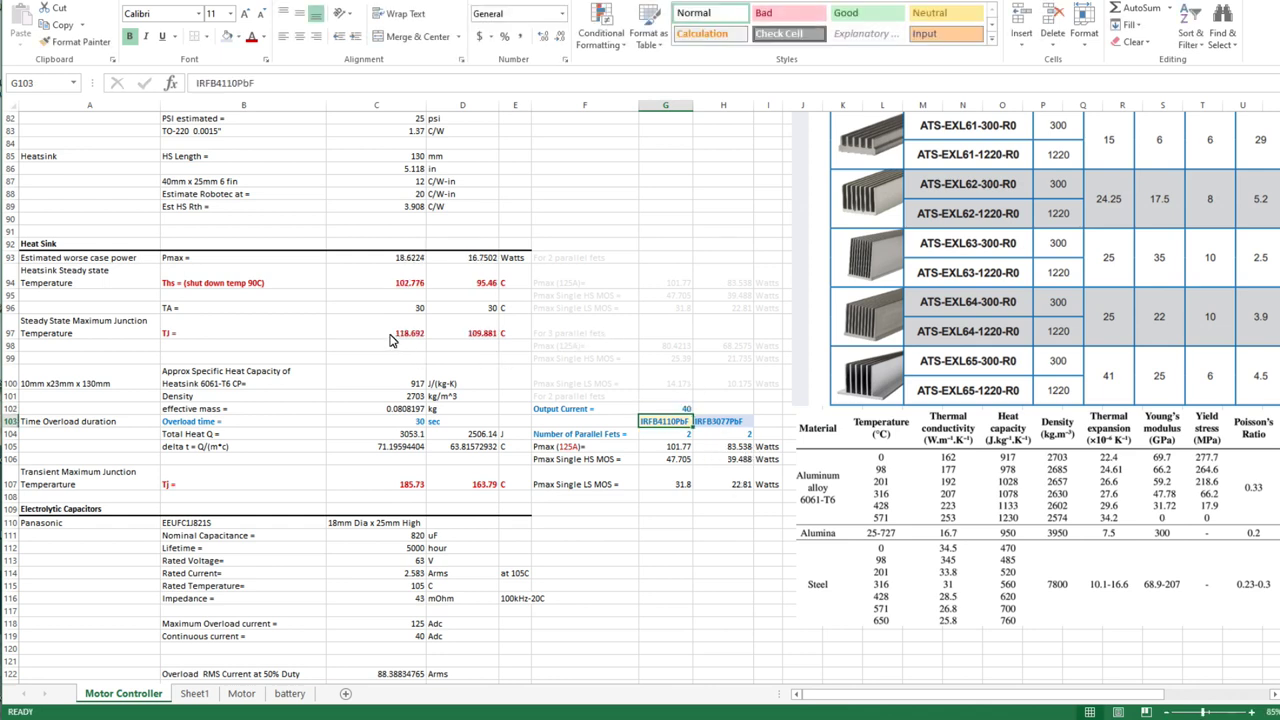
pyautogui.moveTo(390, 340); pyautogui.dragTo(506, 336)
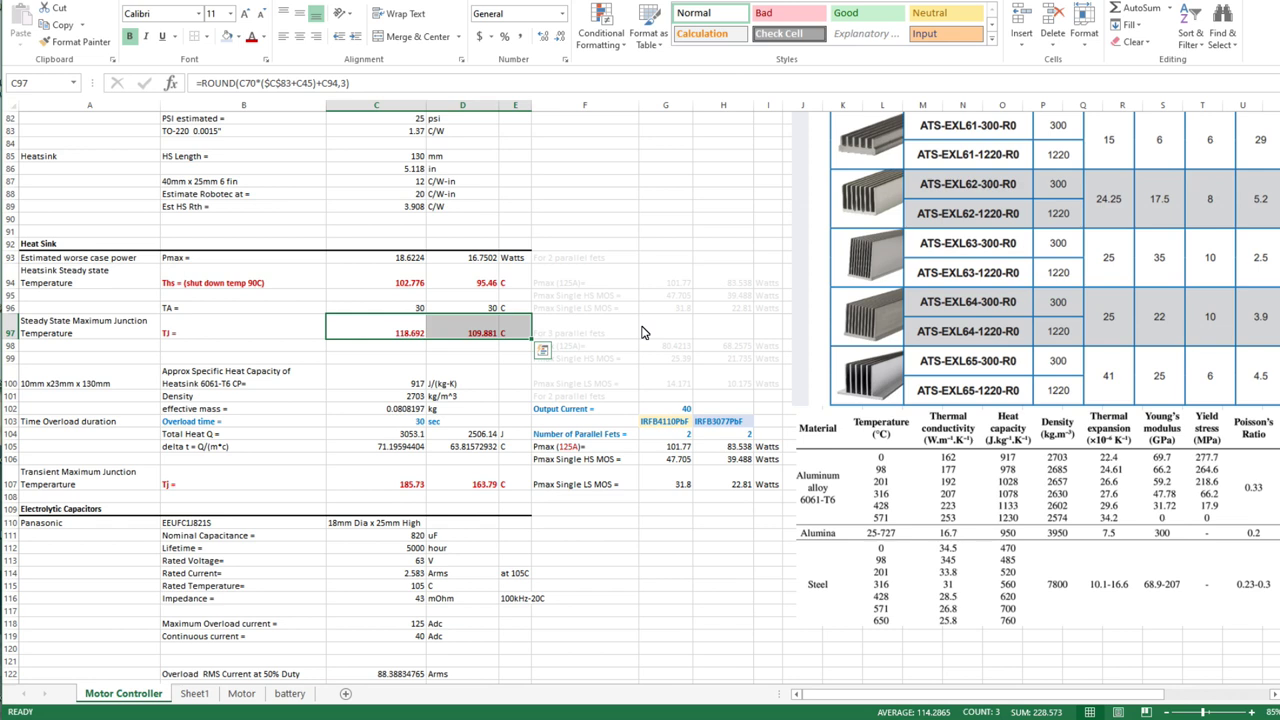
pyautogui.click(686, 437)
# Enter 3 parallel FETs for both MOSFETs in G104 and H104, then select the output current cell
pyautogui.write('3')
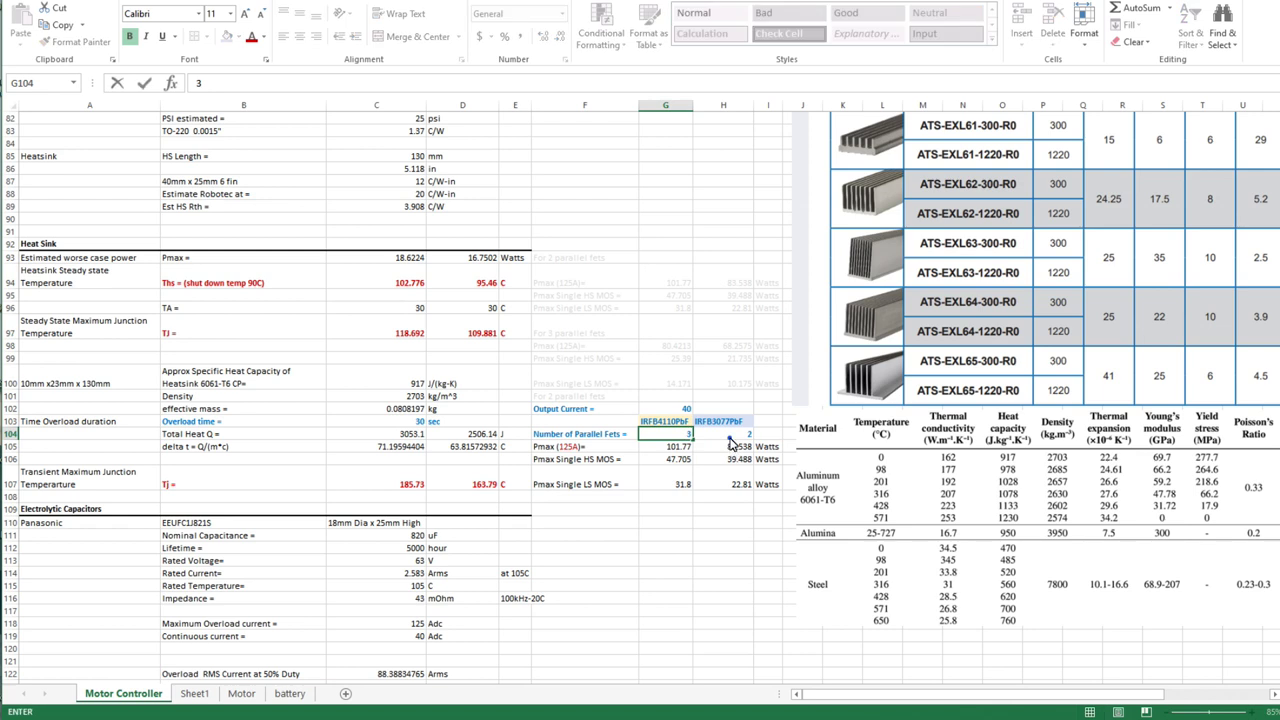
pyautogui.click(733, 434)
pyautogui.write('3')
pyautogui.click(727, 514)
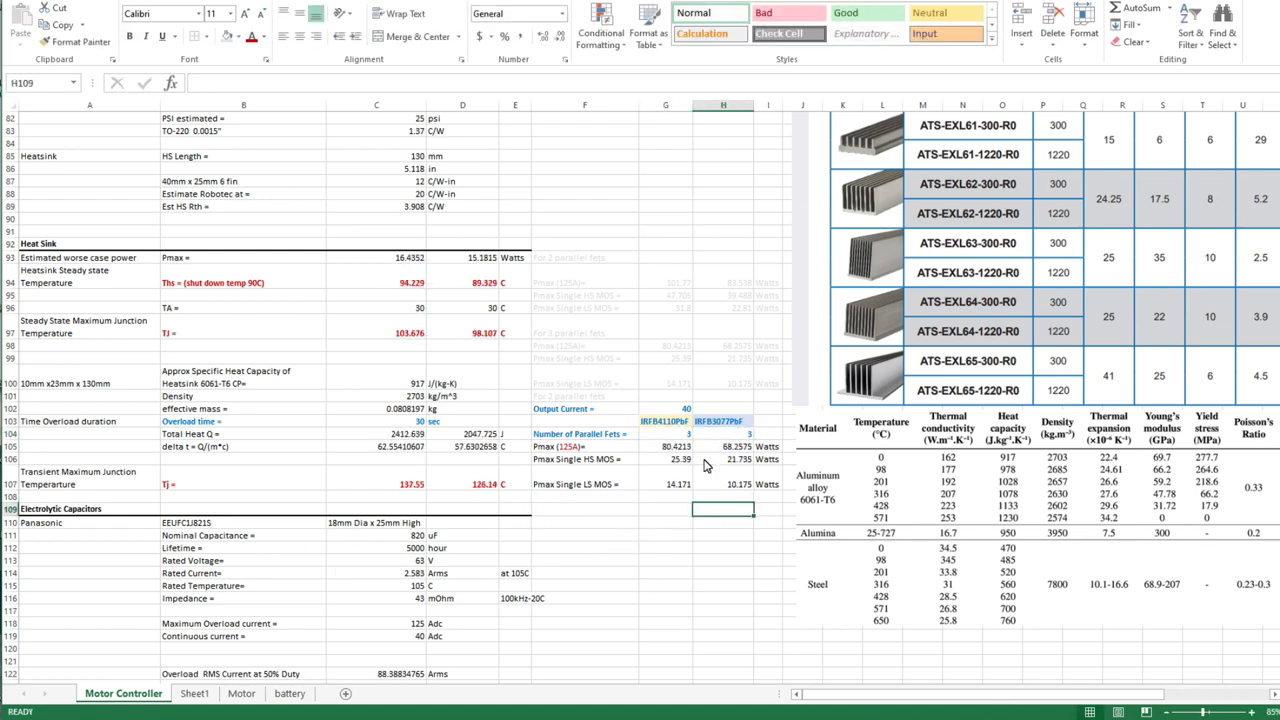
pyautogui.click(681, 410)
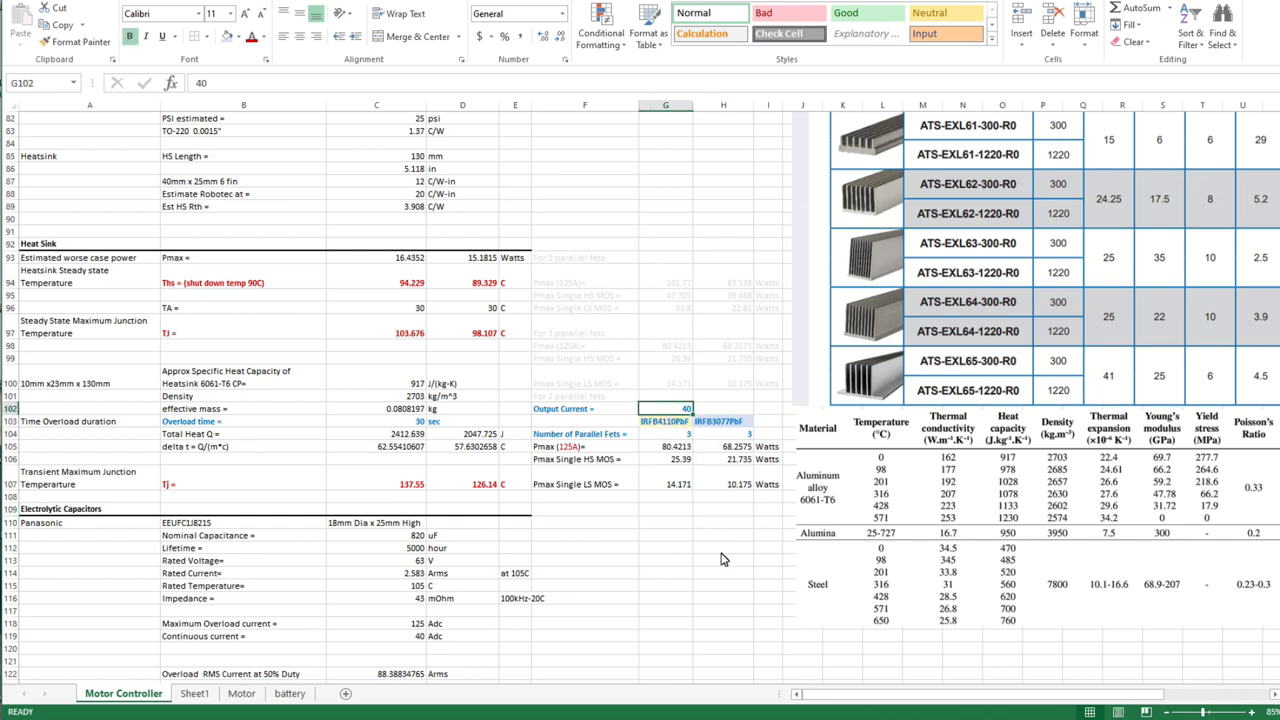
# Set the output current in G102 to 125, then change it to 40
pyautogui.write('8')
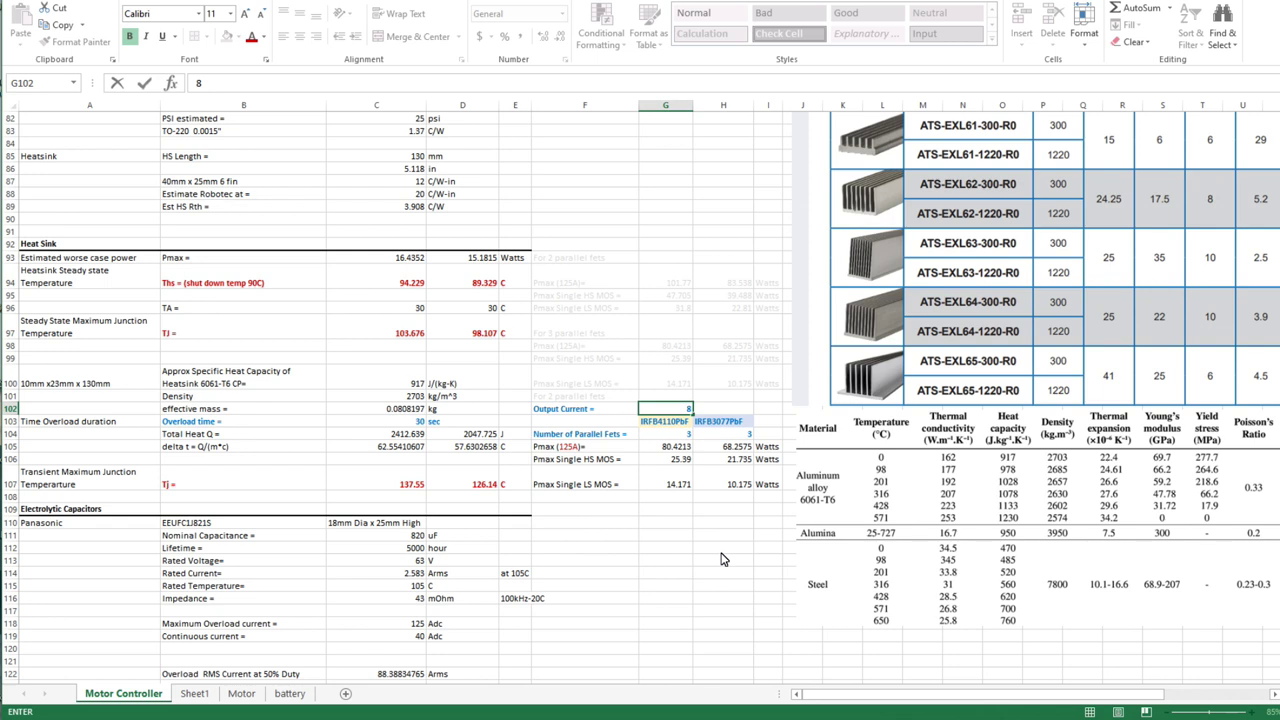
pyautogui.press('BackSpace')
pyautogui.write('125')
pyautogui.press('Return')
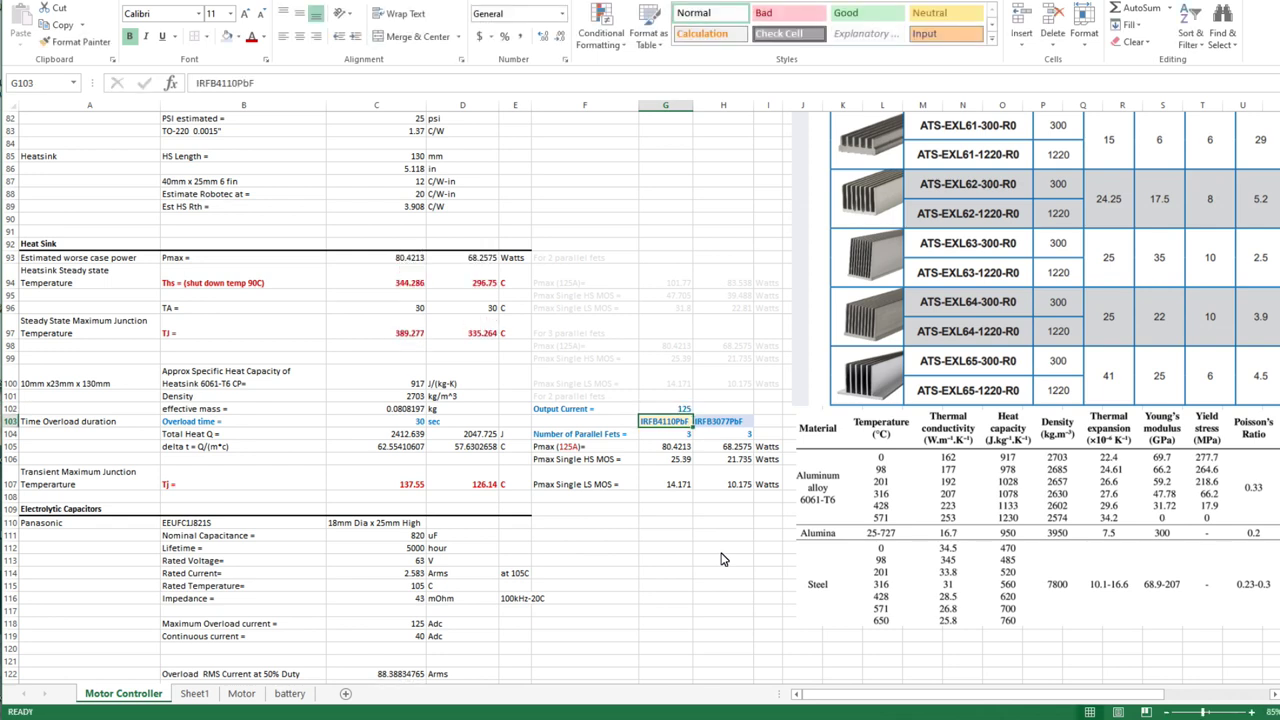
pyautogui.click(682, 410)
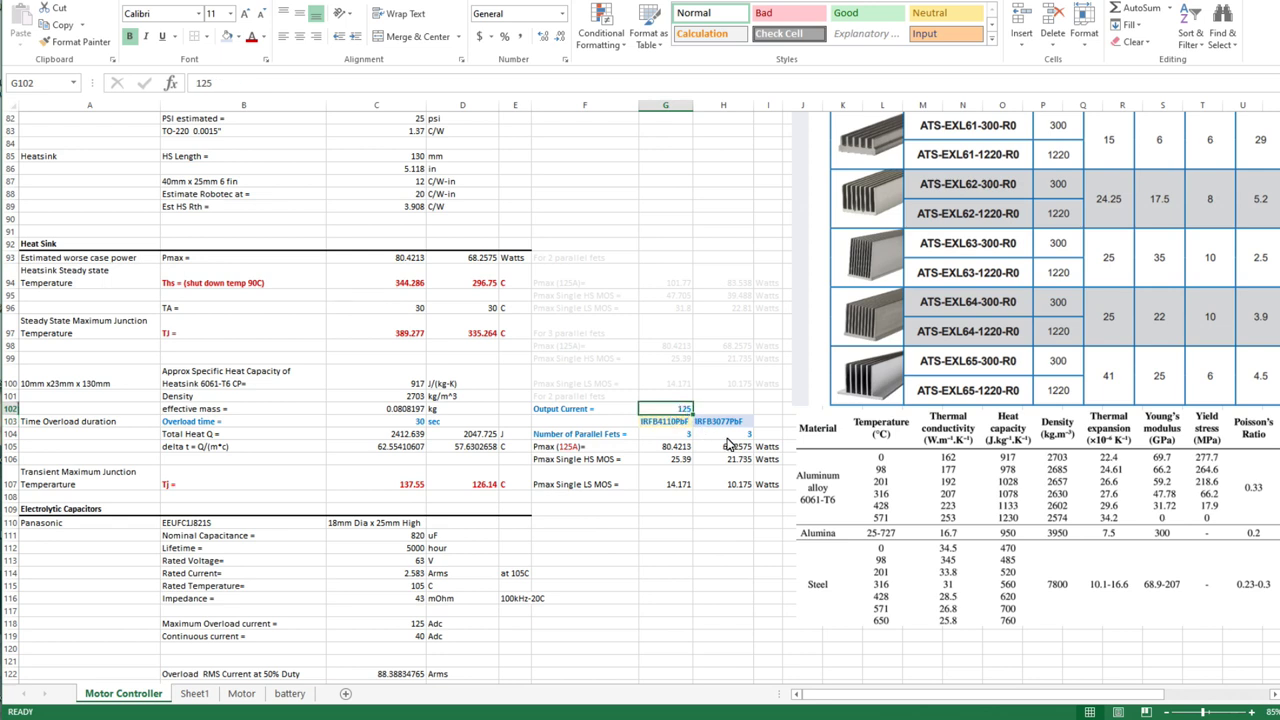
pyautogui.write('40')
pyautogui.press('Return')
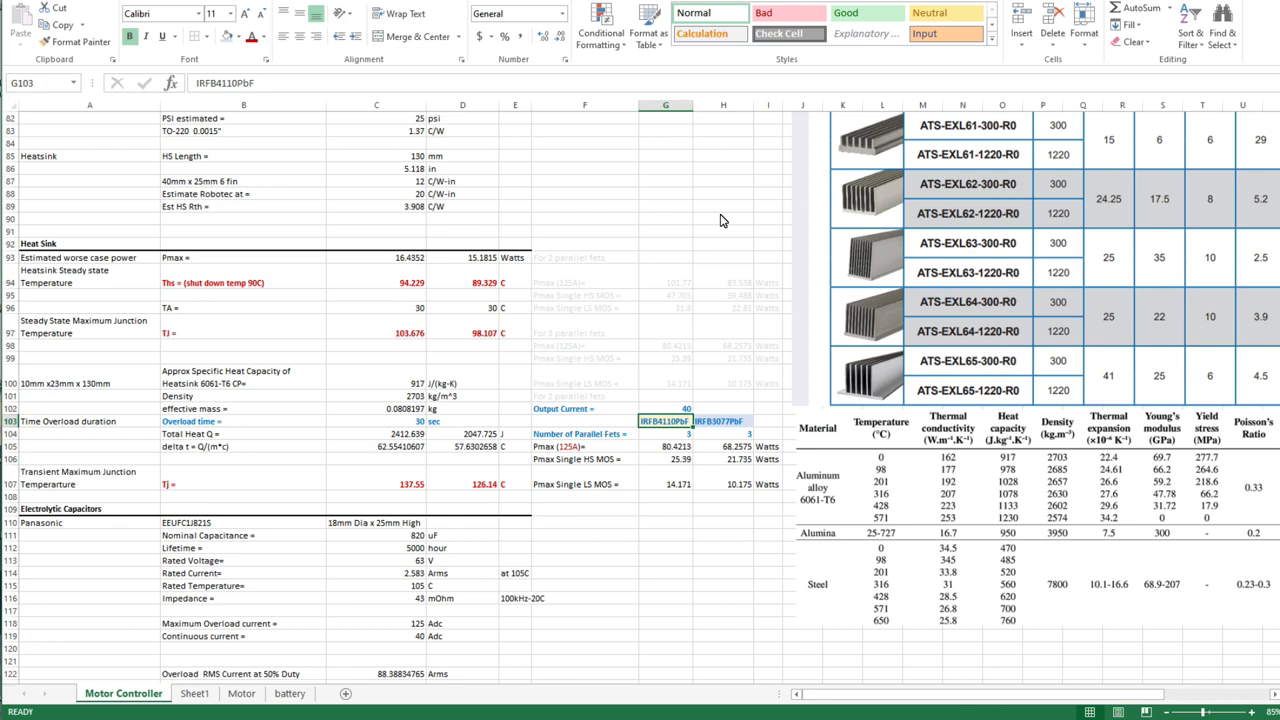
# Set the overload time in C103 to 60 seconds
pyautogui.click(410, 421)
pyautogui.write('60')
pyautogui.press('Return')
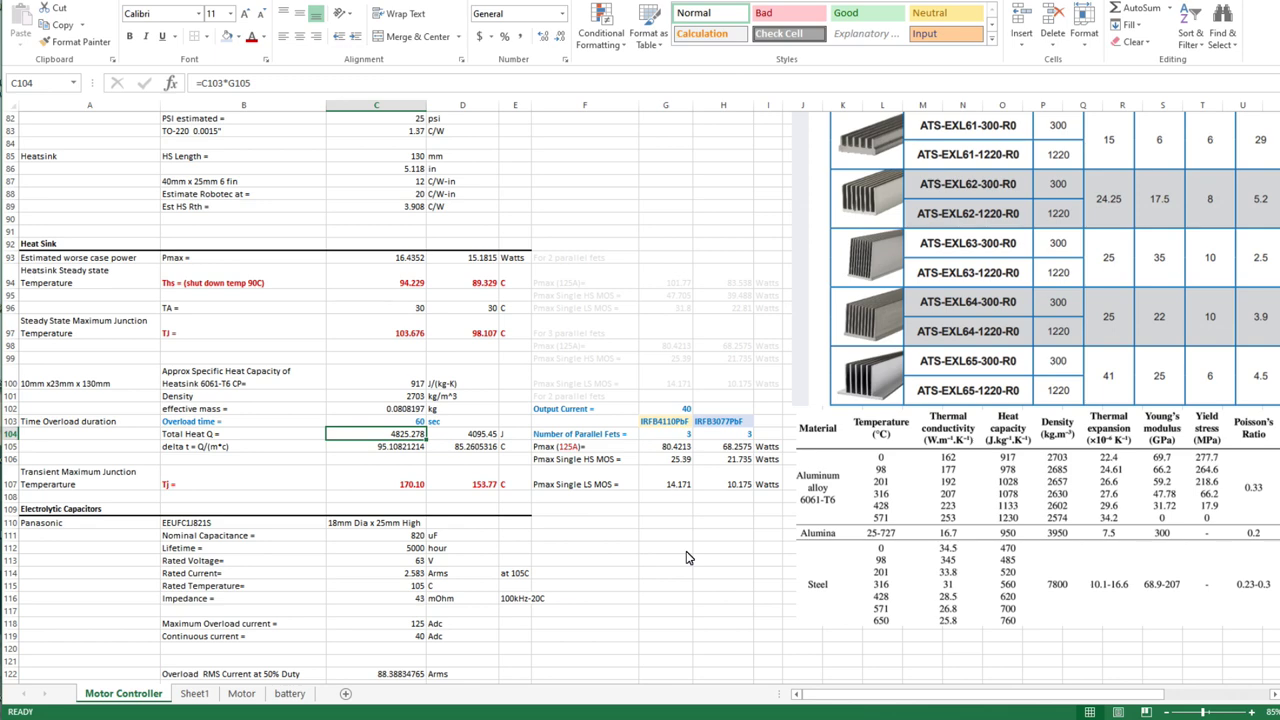
# Scroll down to the Electrolytic Capacitors section around rows 106–136
pyautogui.scroll(-3, 640, 425)
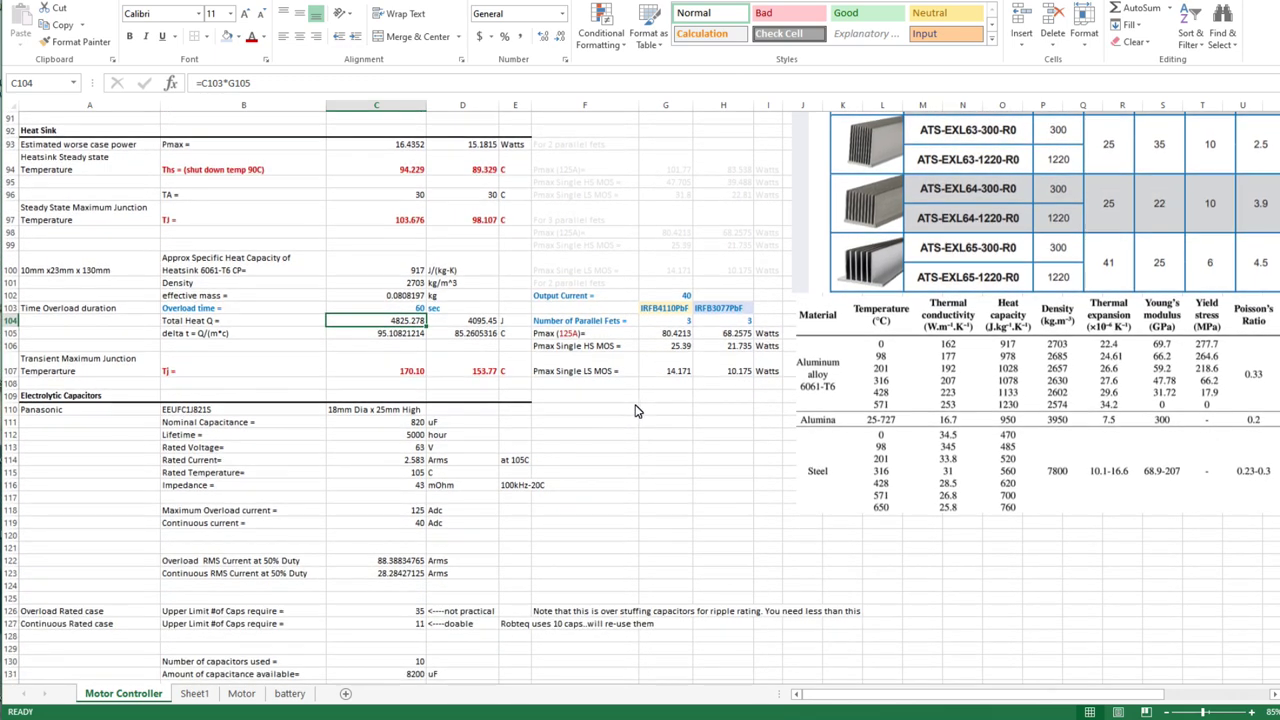
pyautogui.scroll(-3, 636, 410)
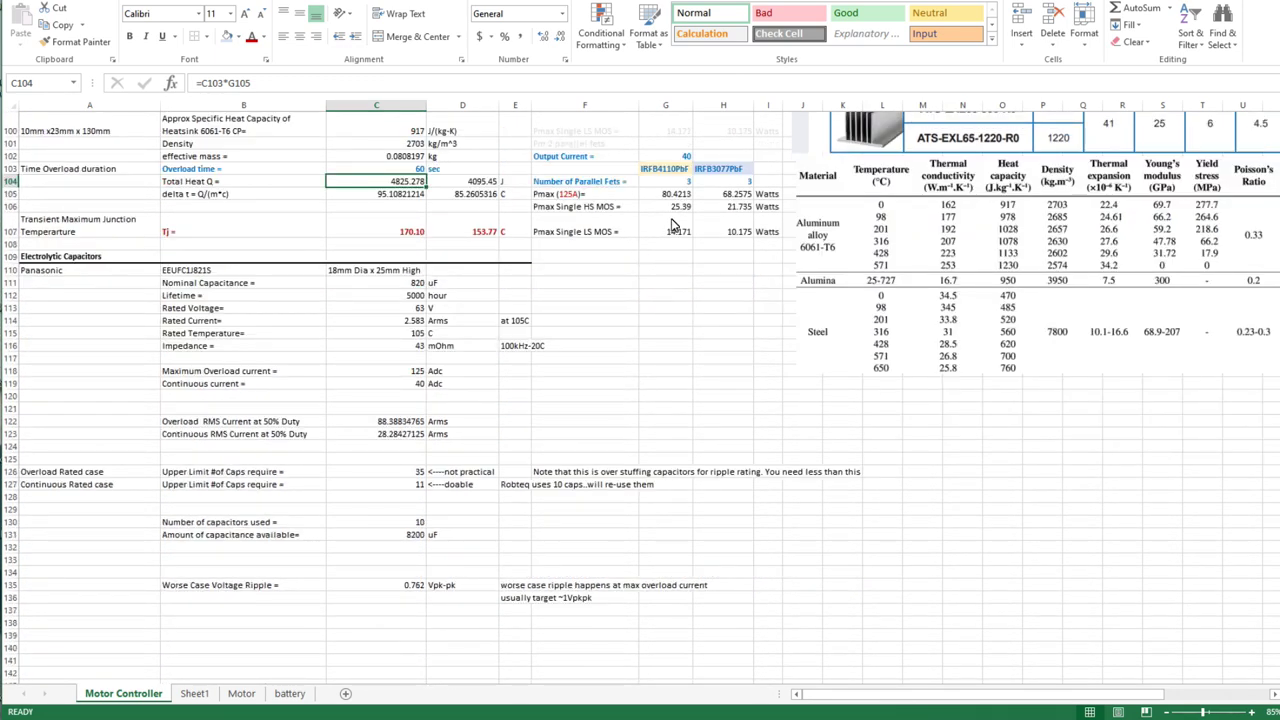
pyautogui.scroll(5, 675, 230)
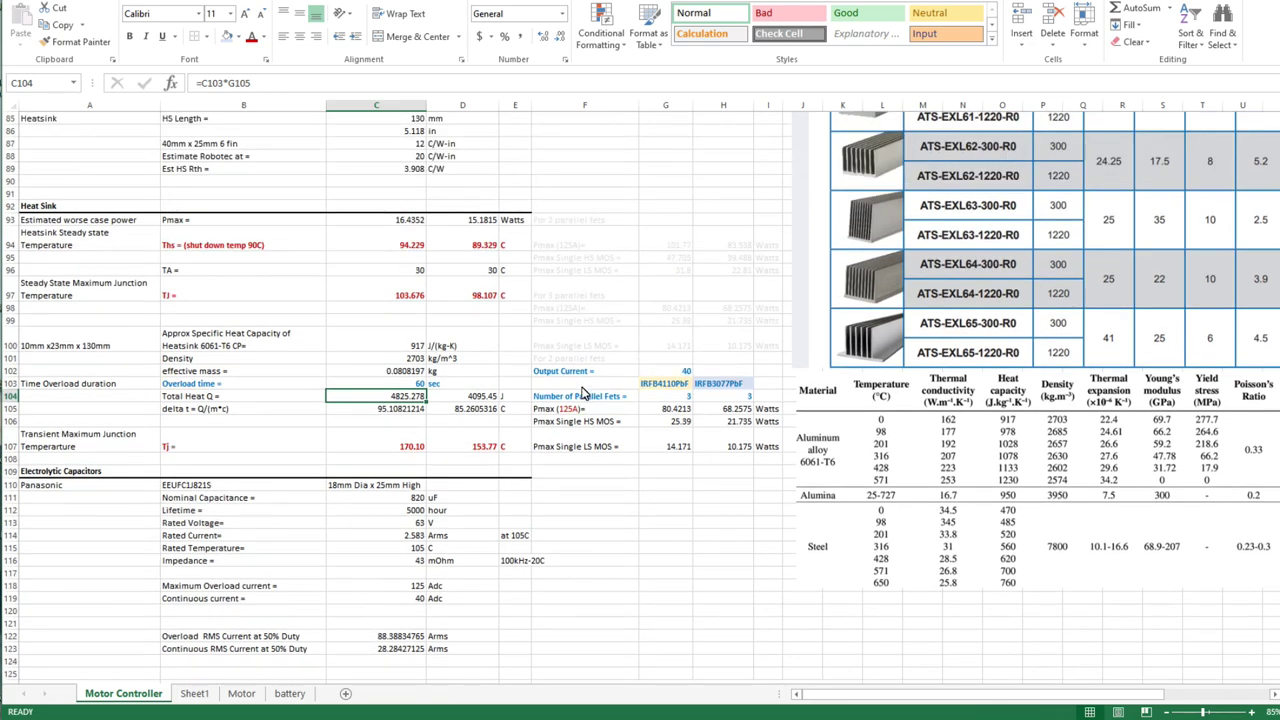
pyautogui.scroll(-1, 695, 413)
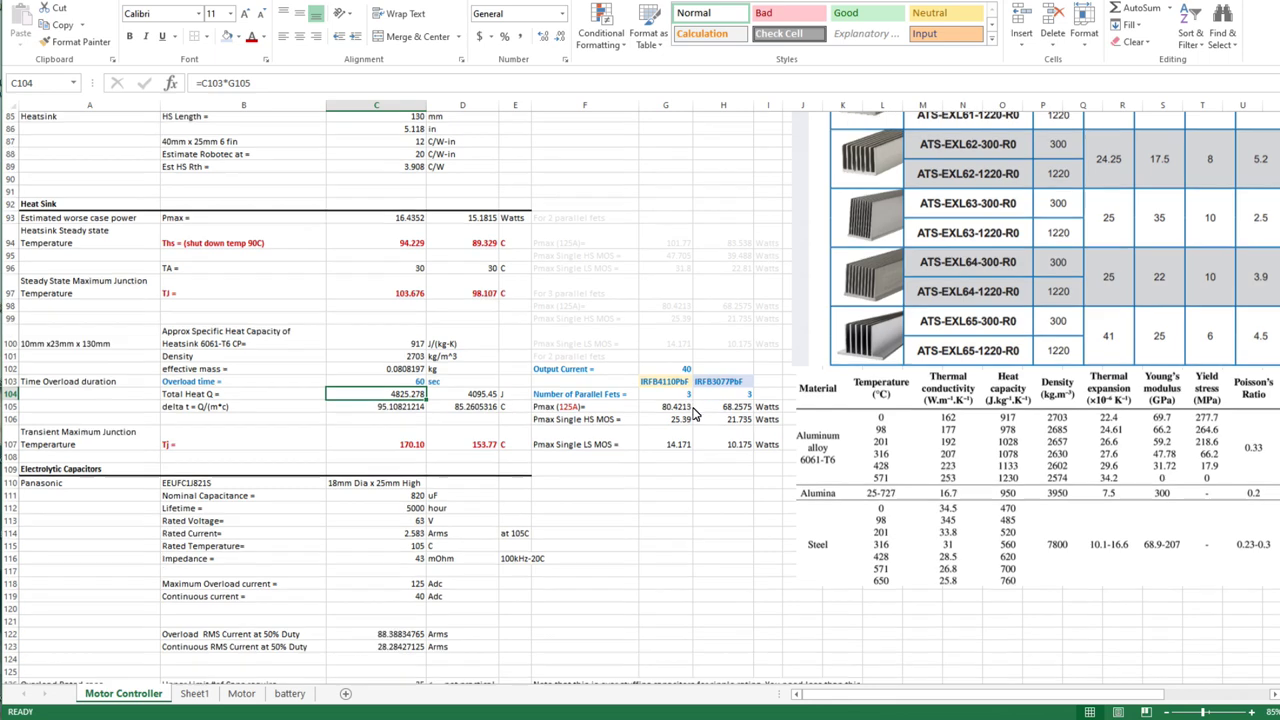
pyautogui.scroll(-3, 695, 413)
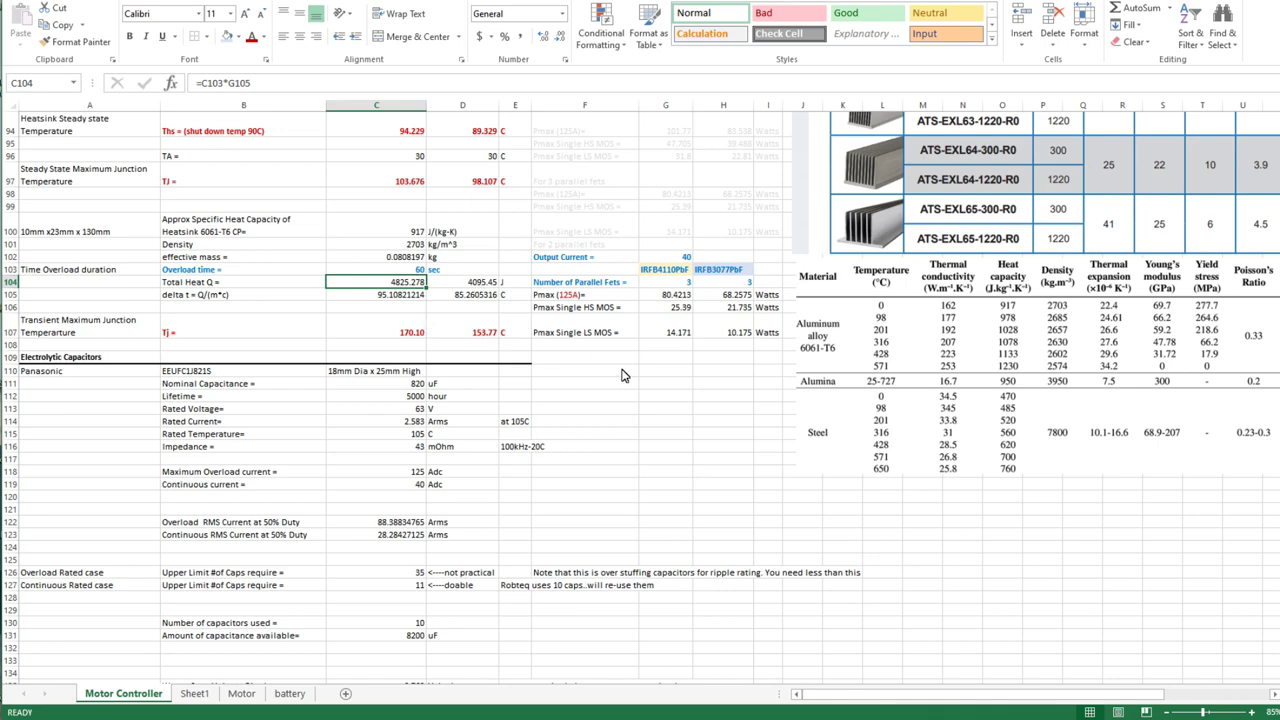
pyautogui.scroll(-2, 608, 366)
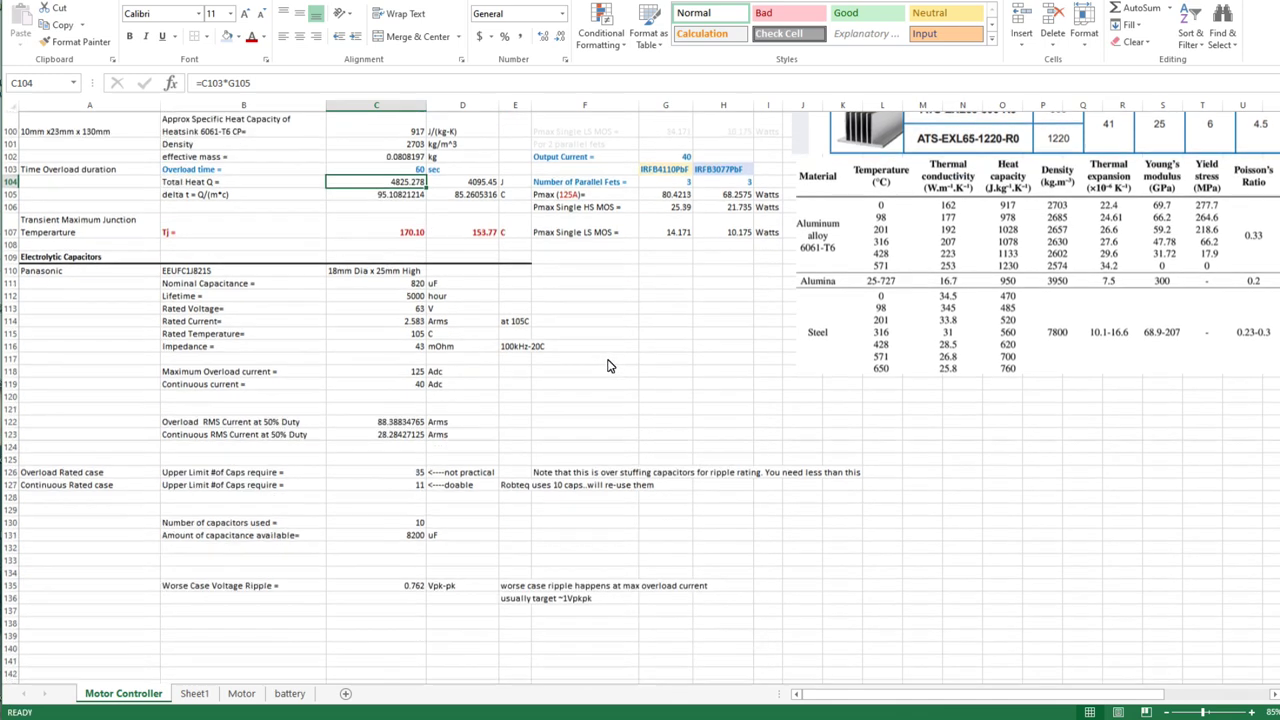
pyautogui.scroll(-2, 608, 366)
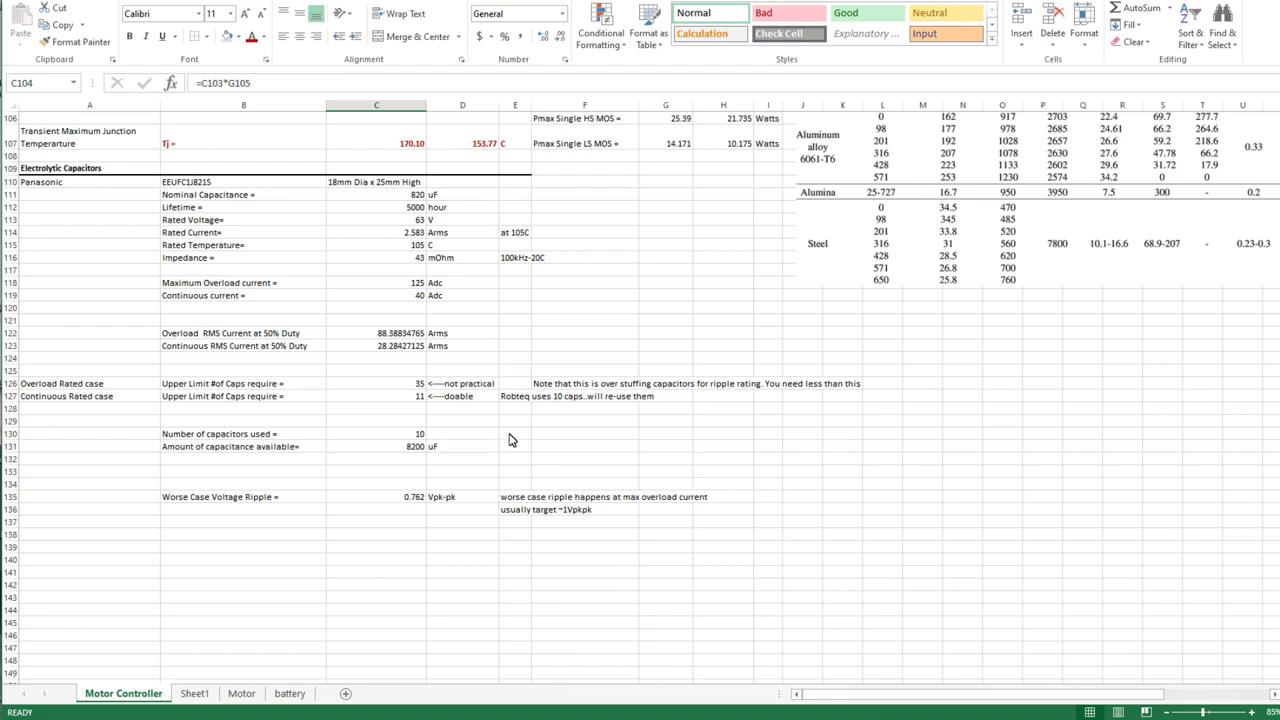
pyautogui.scroll(1, 535, 430)
pyautogui.scroll(-3, 535, 427)
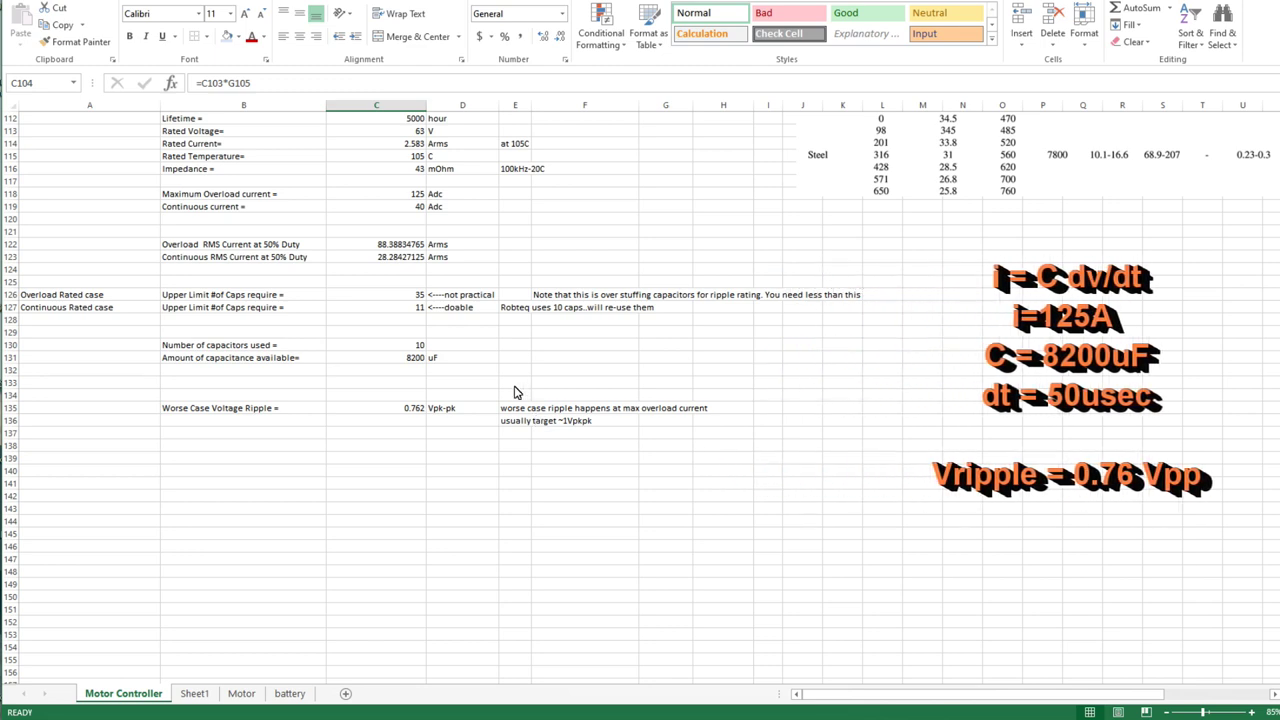
pyautogui.scroll(1, 515, 395)
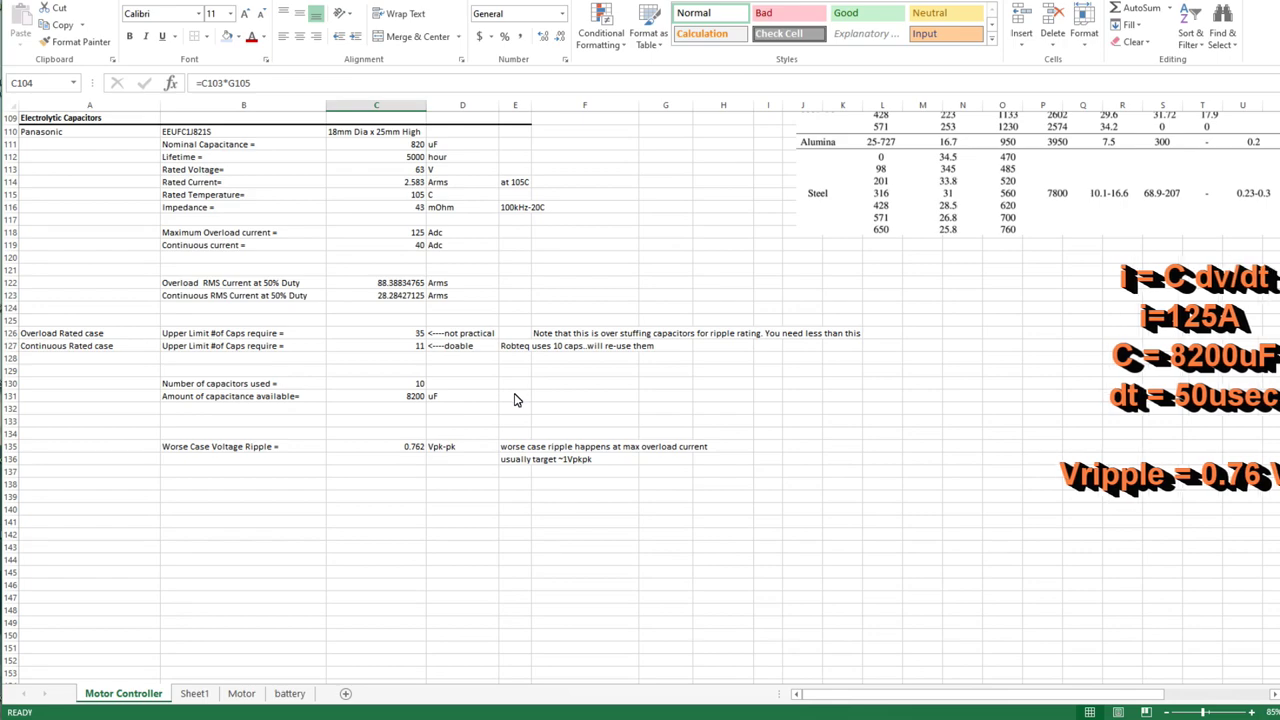
pyautogui.scroll(-3, 515, 400)
pyautogui.scroll(-2, 516, 407)
pyautogui.scroll(20, 510, 396)
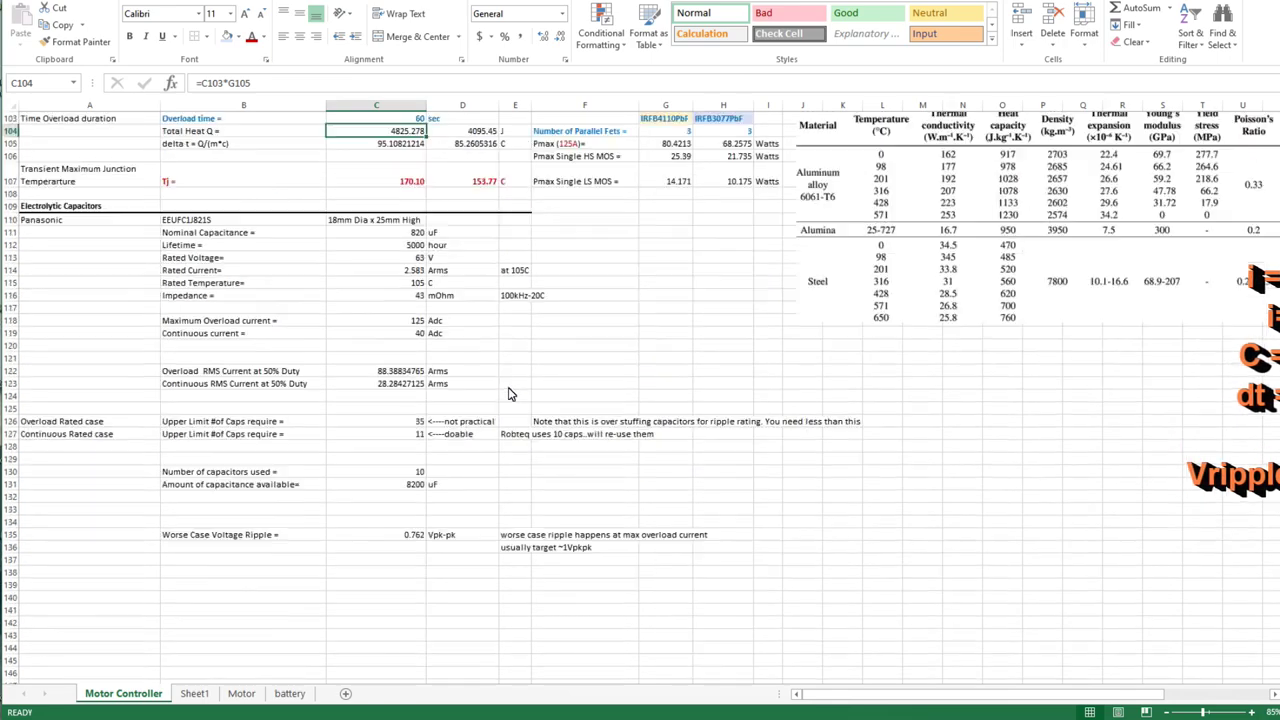
pyautogui.scroll(17, 507, 393)
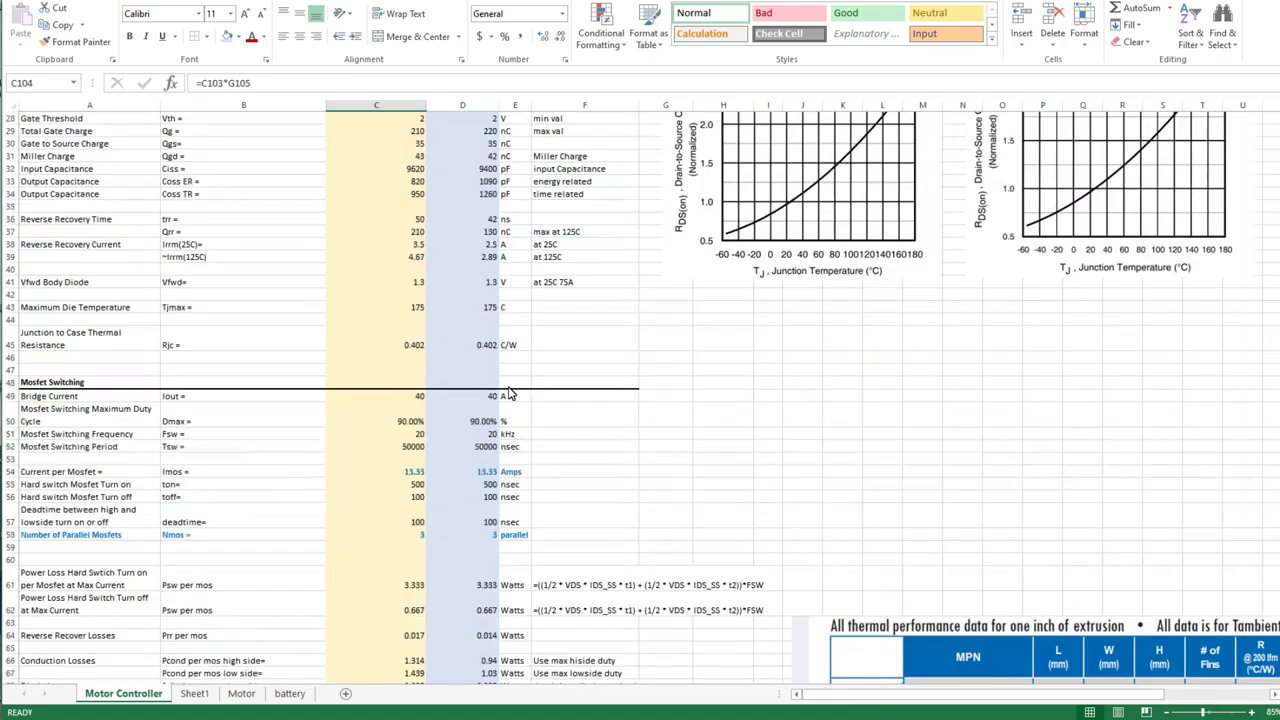
pyautogui.scroll(3, 507, 393)
pyautogui.scroll(-20, 510, 398)
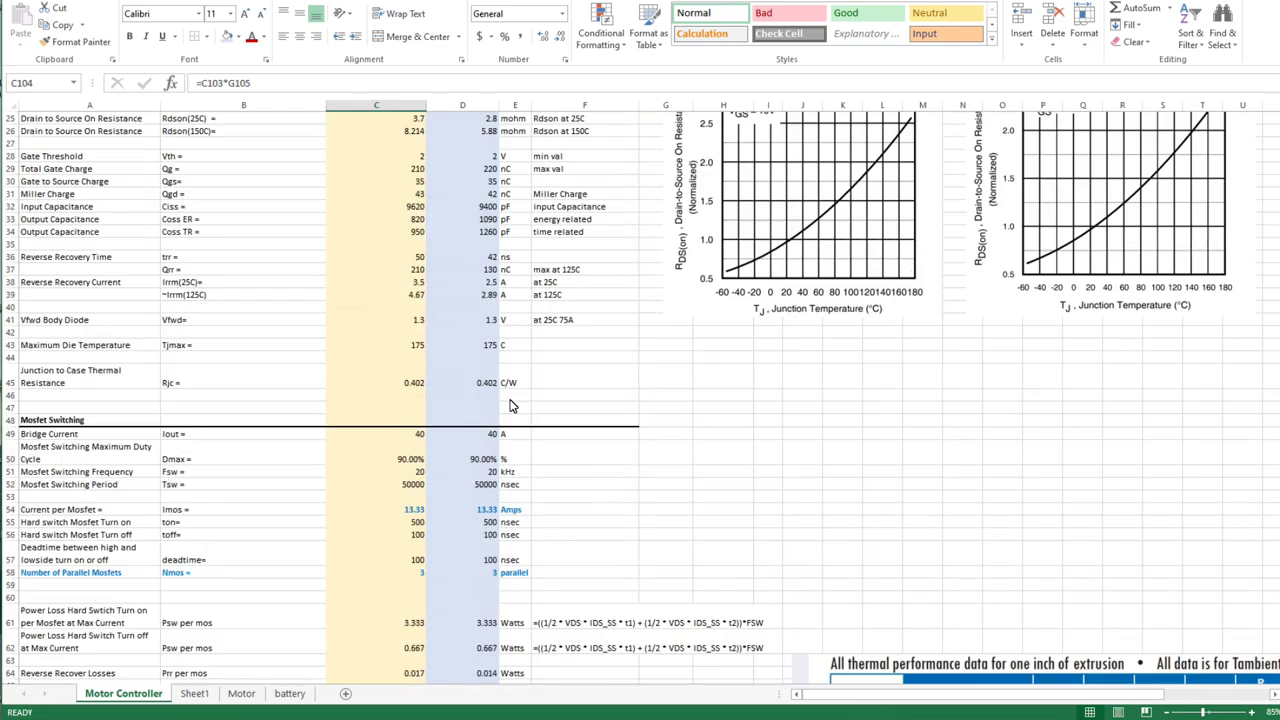
pyautogui.scroll(-3, 512, 403)
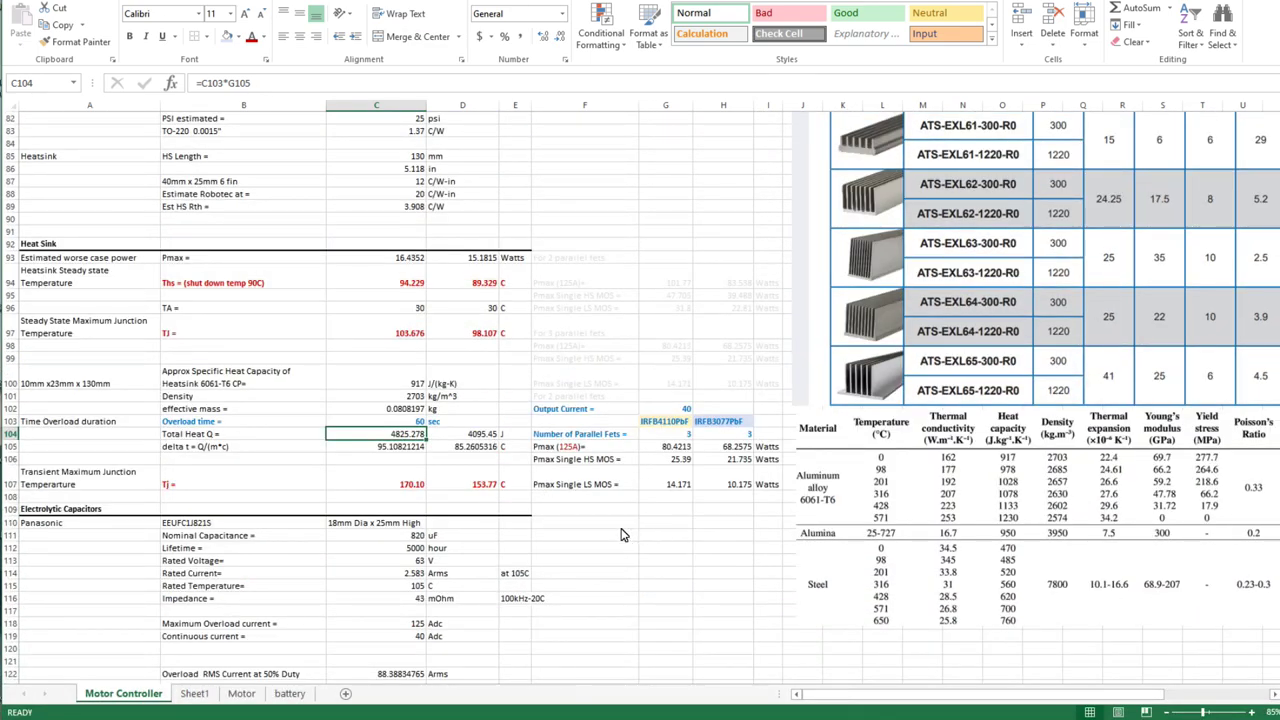
pyautogui.scroll(-1, 618, 528)
pyautogui.scroll(-5, 618, 528)
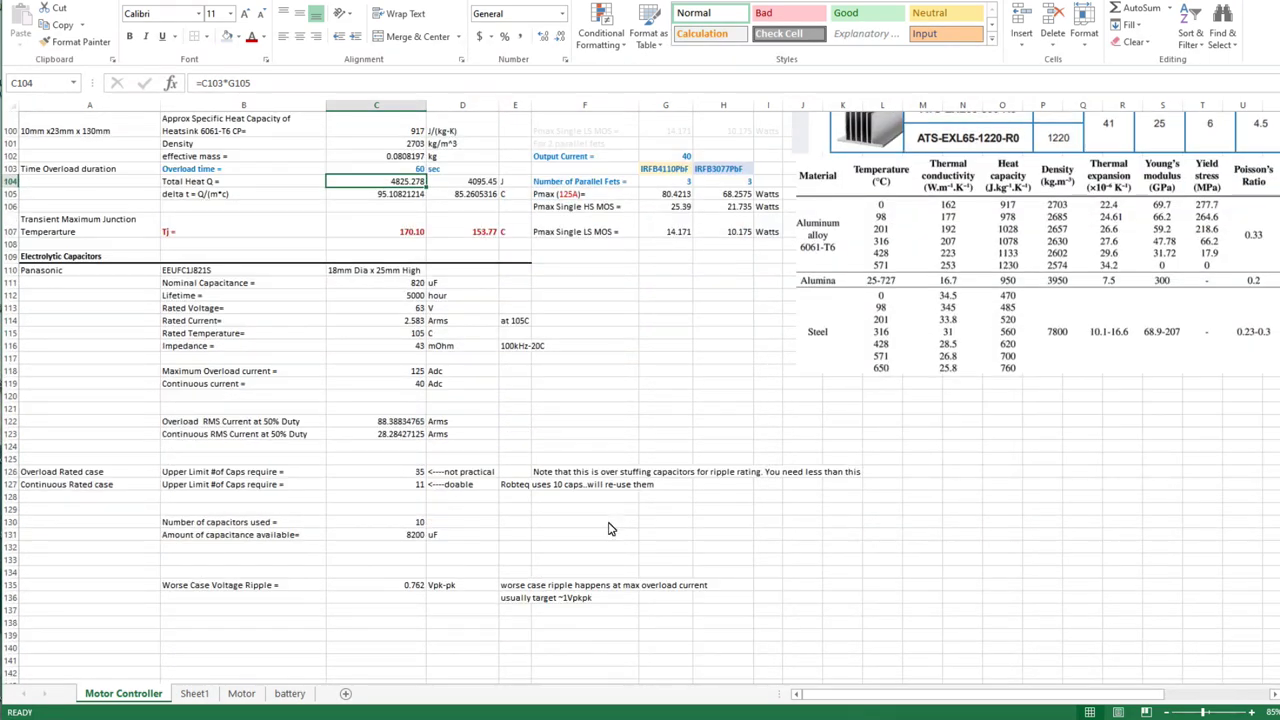
pyautogui.scroll(9, 611, 528)
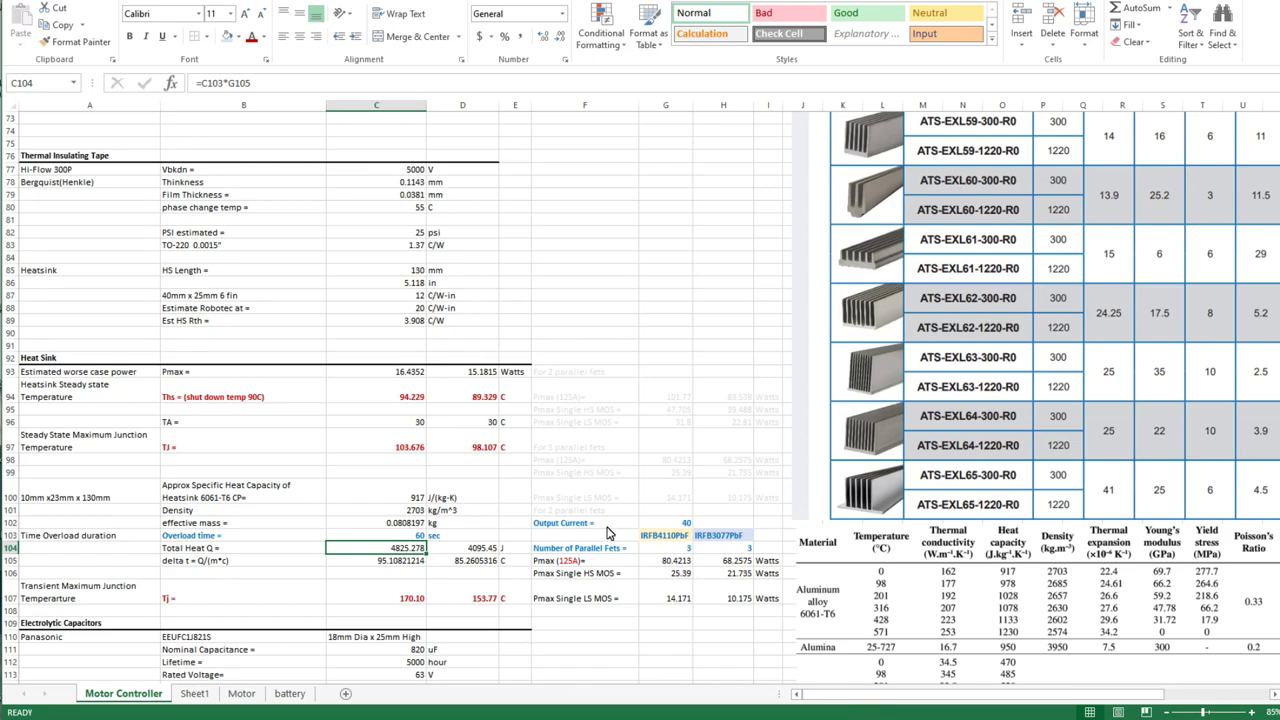
pyautogui.scroll(16, 607, 530)
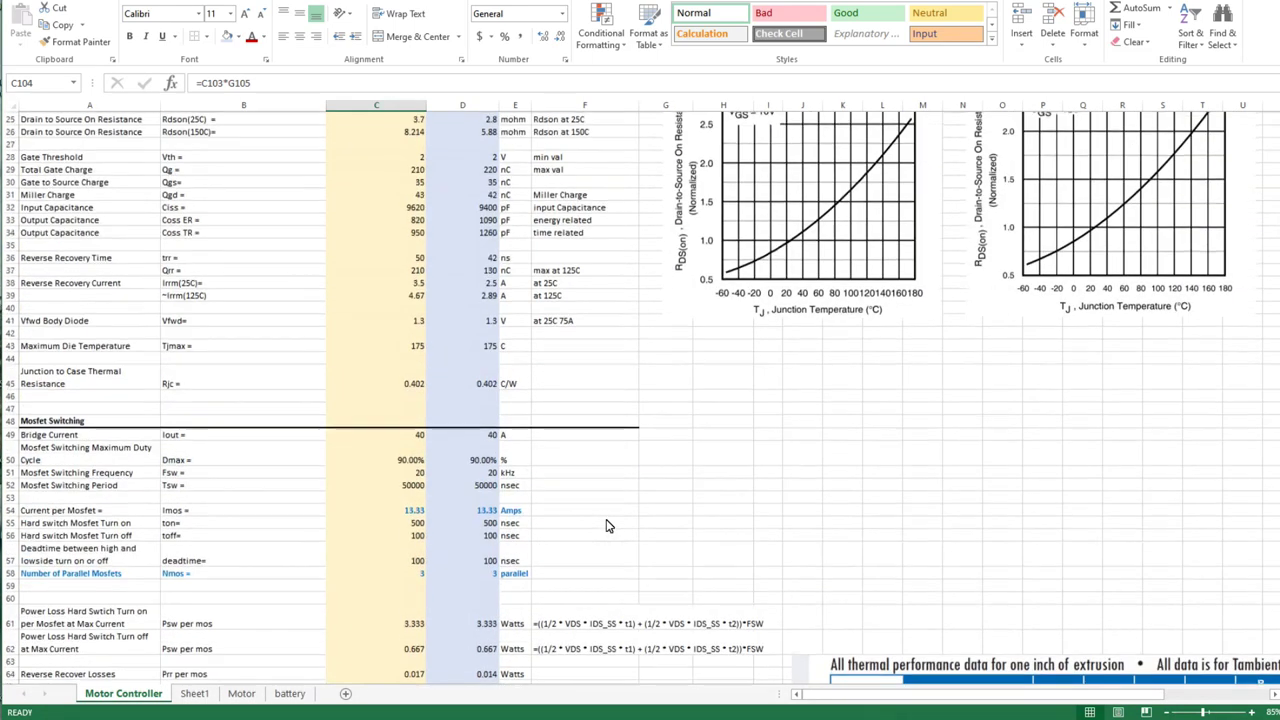
pyautogui.scroll(8, 605, 526)
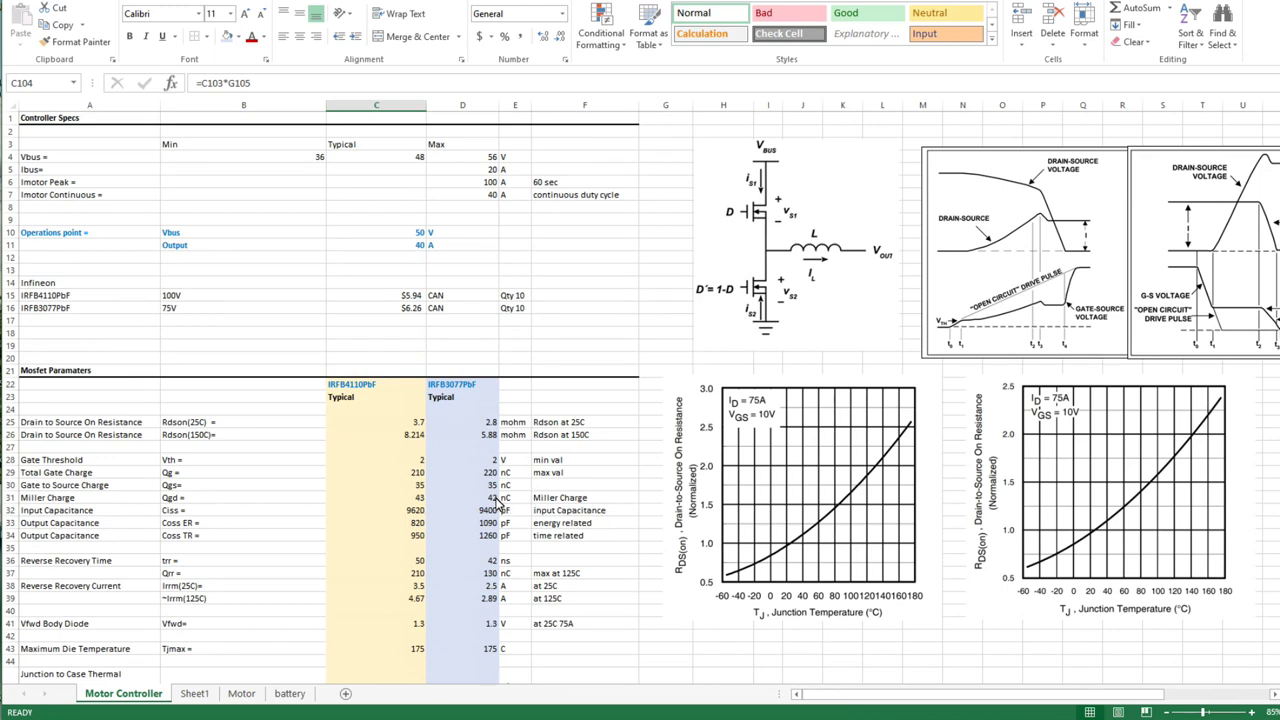
pyautogui.scroll(-17, 497, 502)
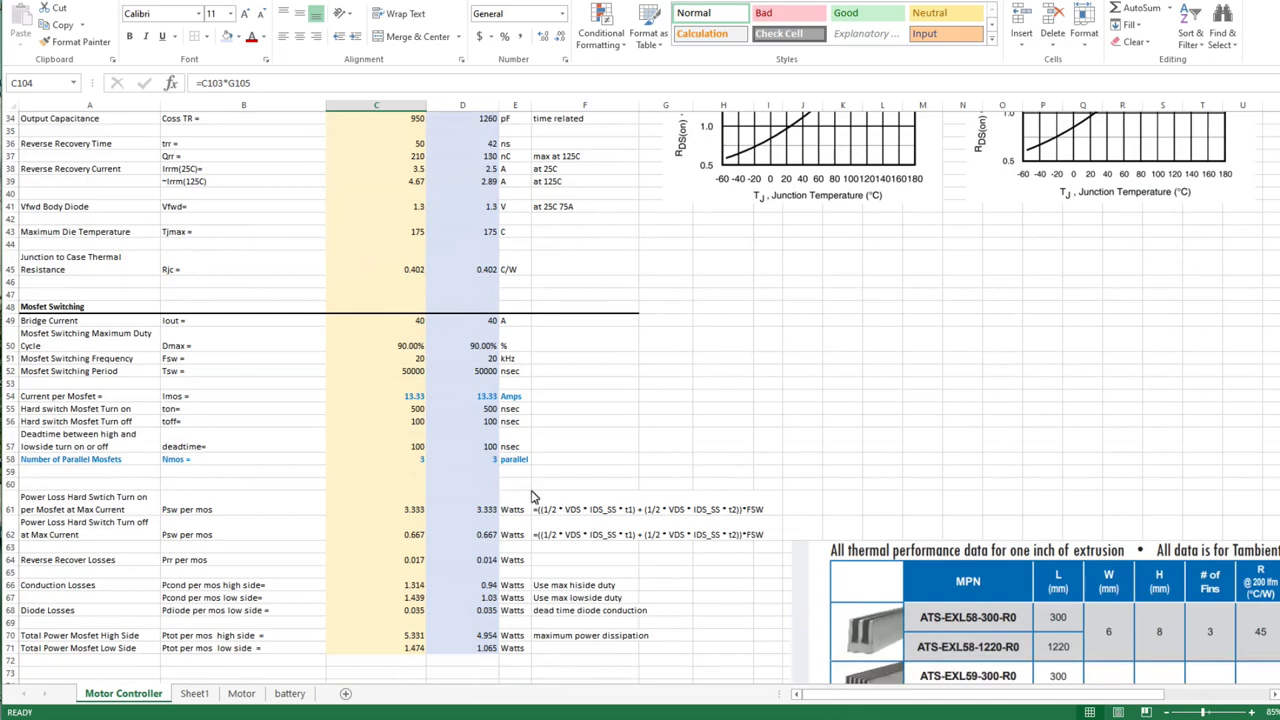
pyautogui.scroll(-9, 622, 515)
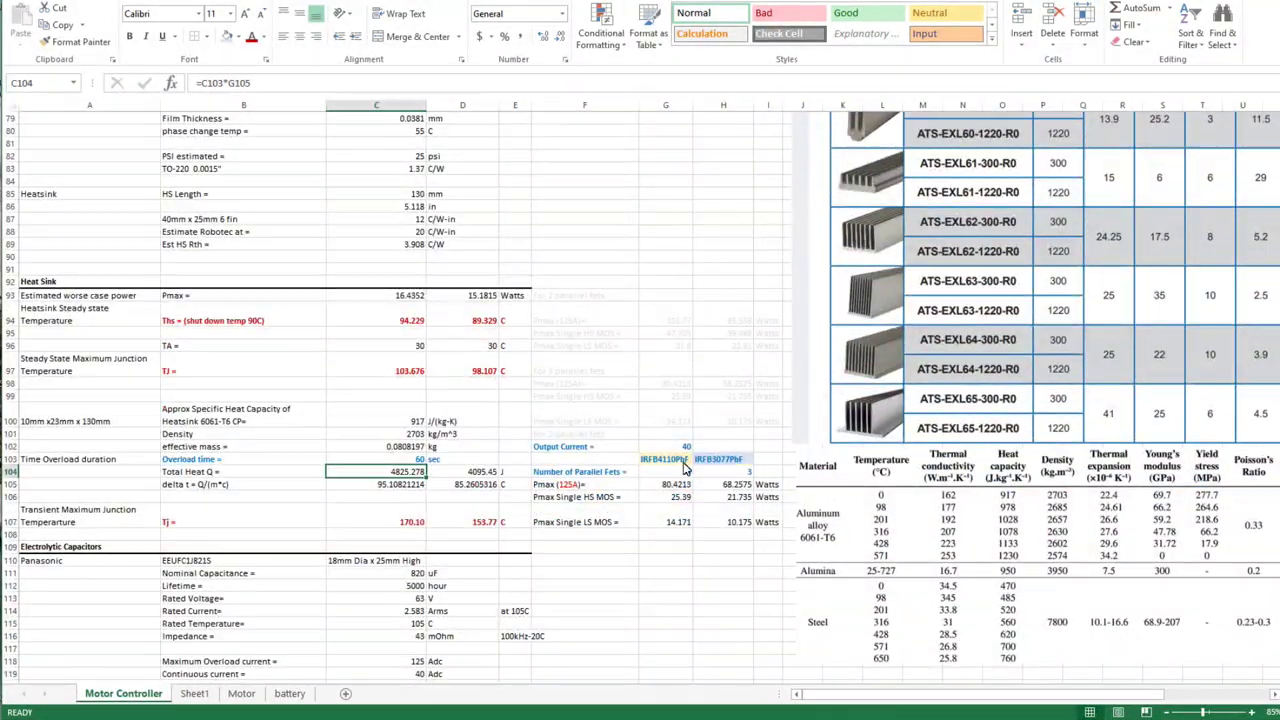